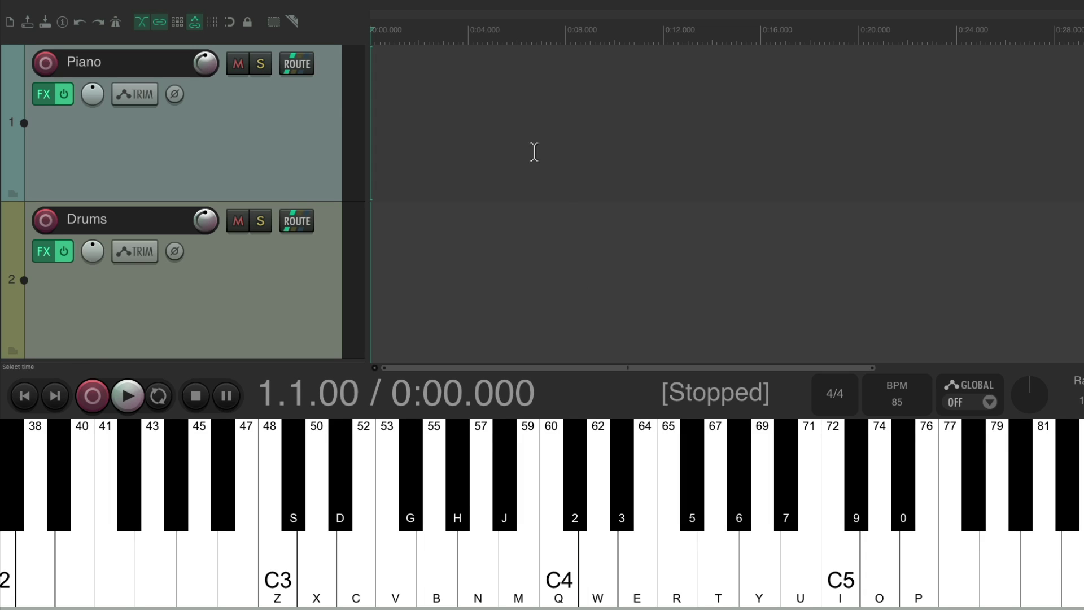
Arm the Piano track, start recording, and play C, E minor and A minor chords back to C major.
left_click(45, 62)
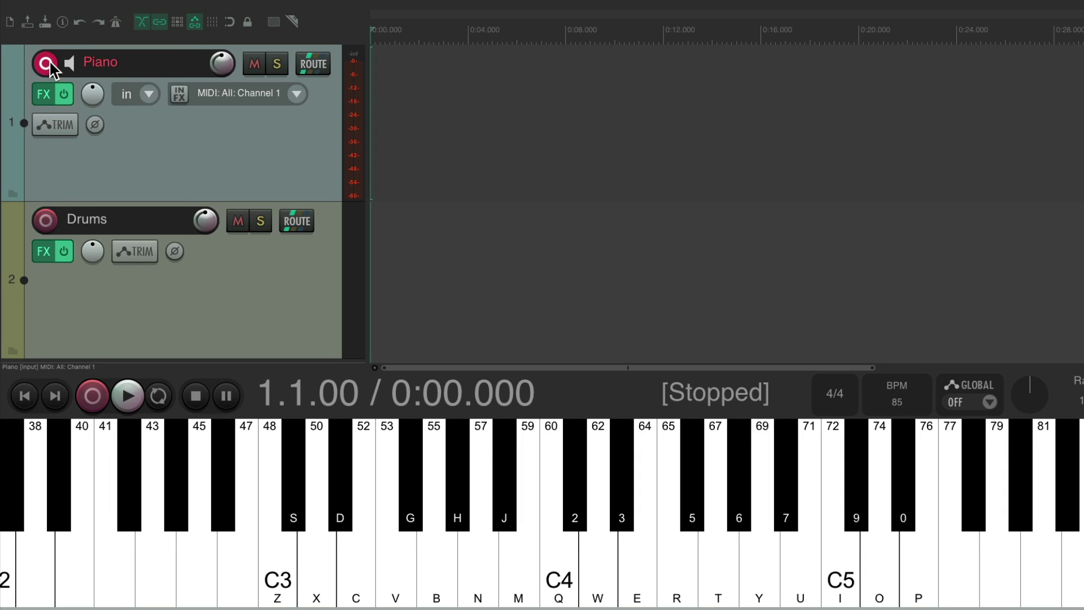
key("ctrl+r")
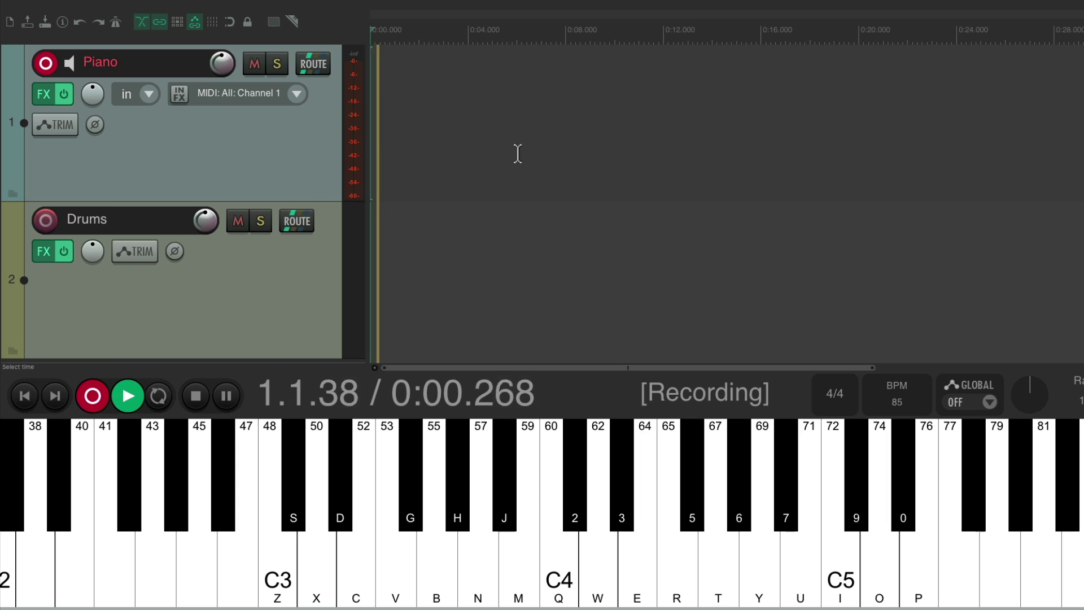
key("z")
key("b")
key("q")
key("e")
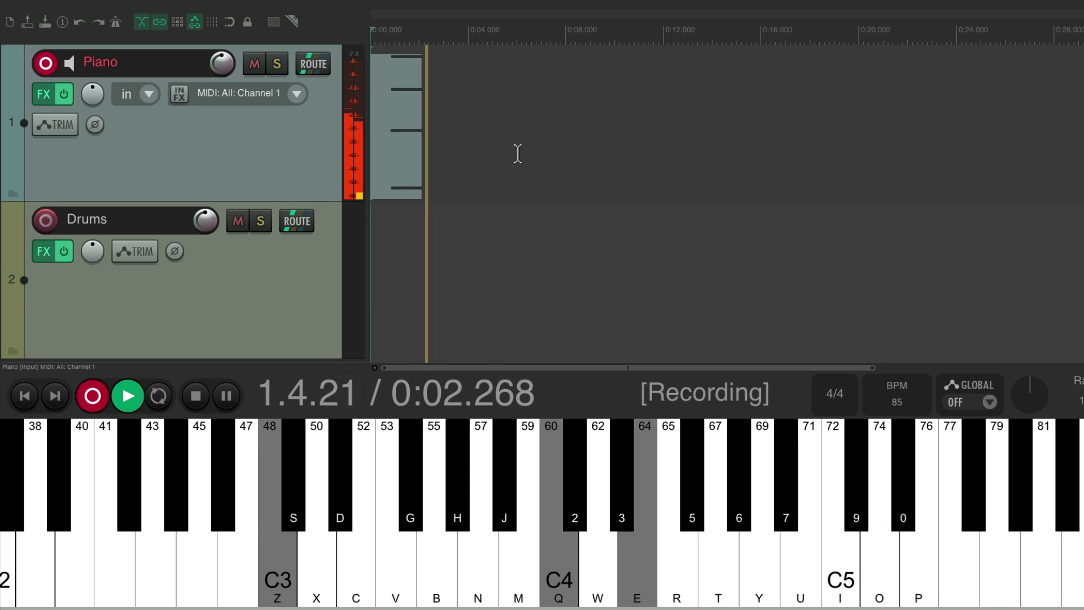
key("c")
key("m")
key("t")
key("n")
key("q")
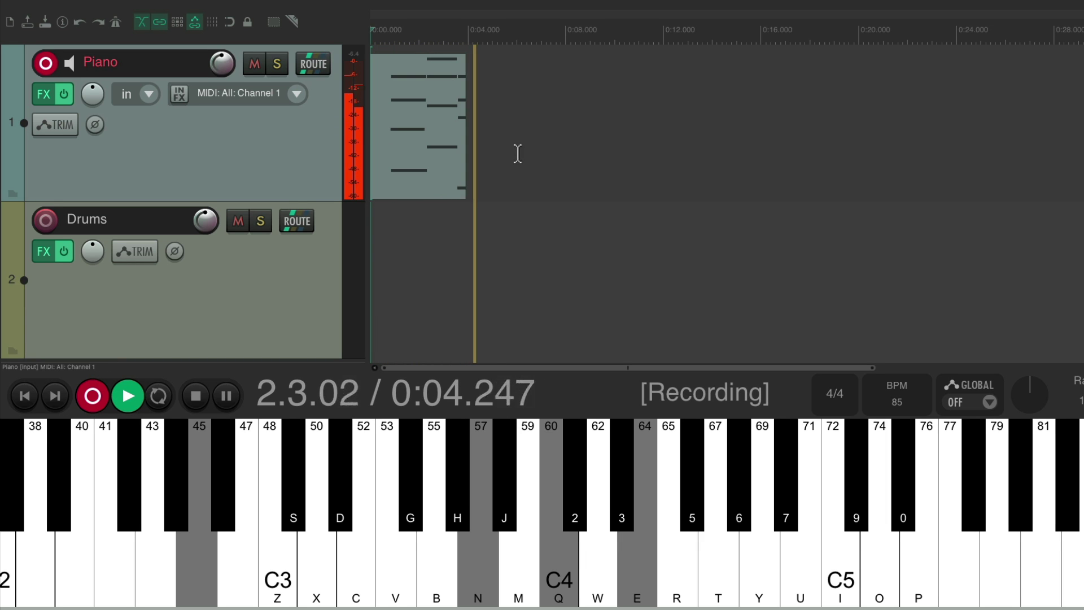
key("w")
key("e")
key("r")
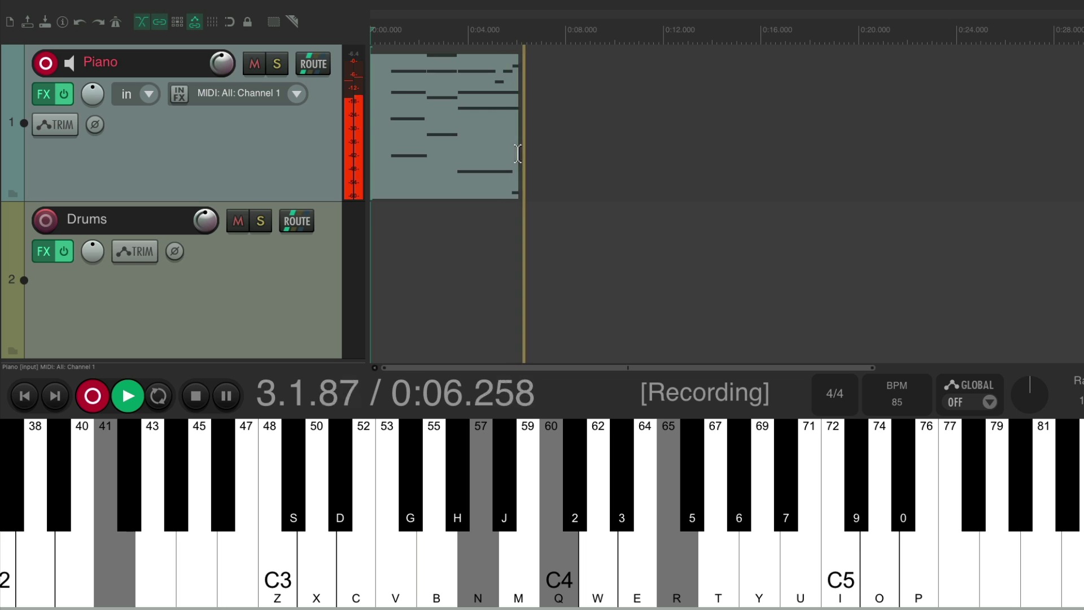
key("z")
key("b")
key("e")
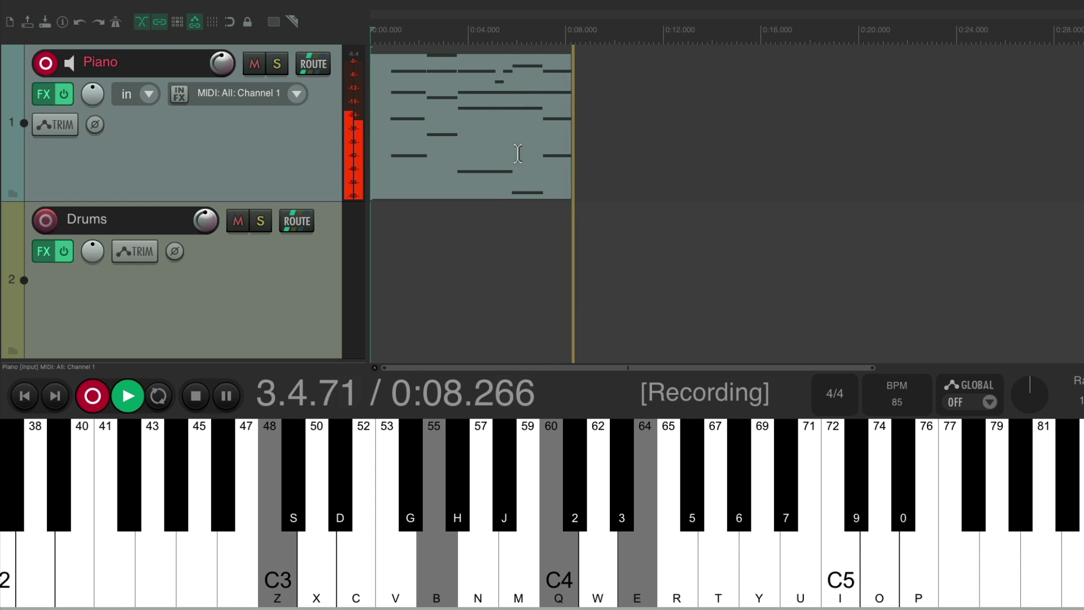
Continue with G major, F major and G major chords, adding melody and bass notes.
key("m")
key("w")
key("m")
key("e")
key("w")
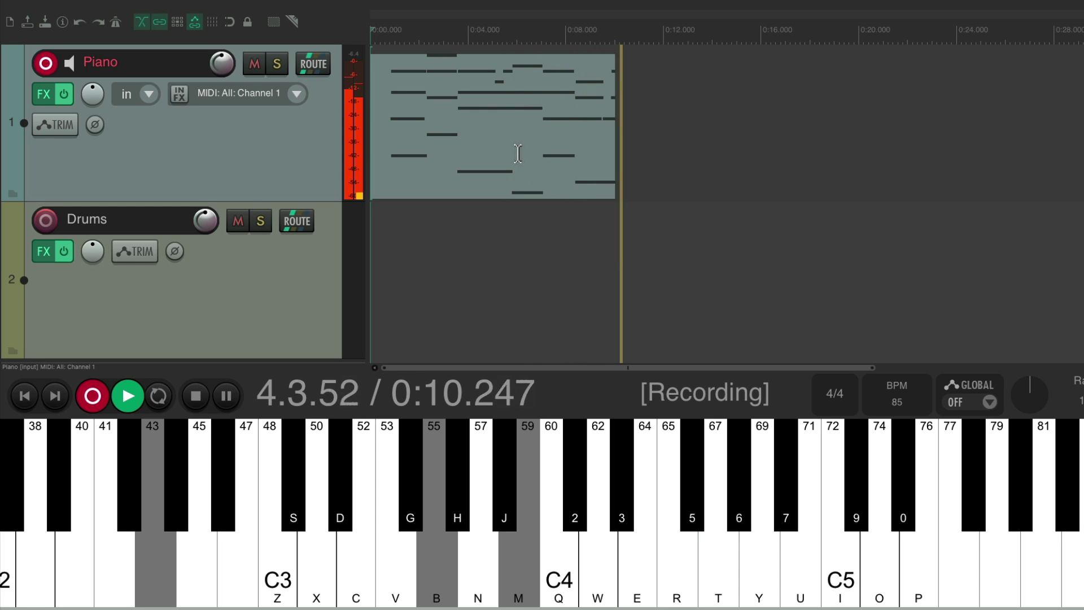
key("q")
key("z")
key("v")
key("n")
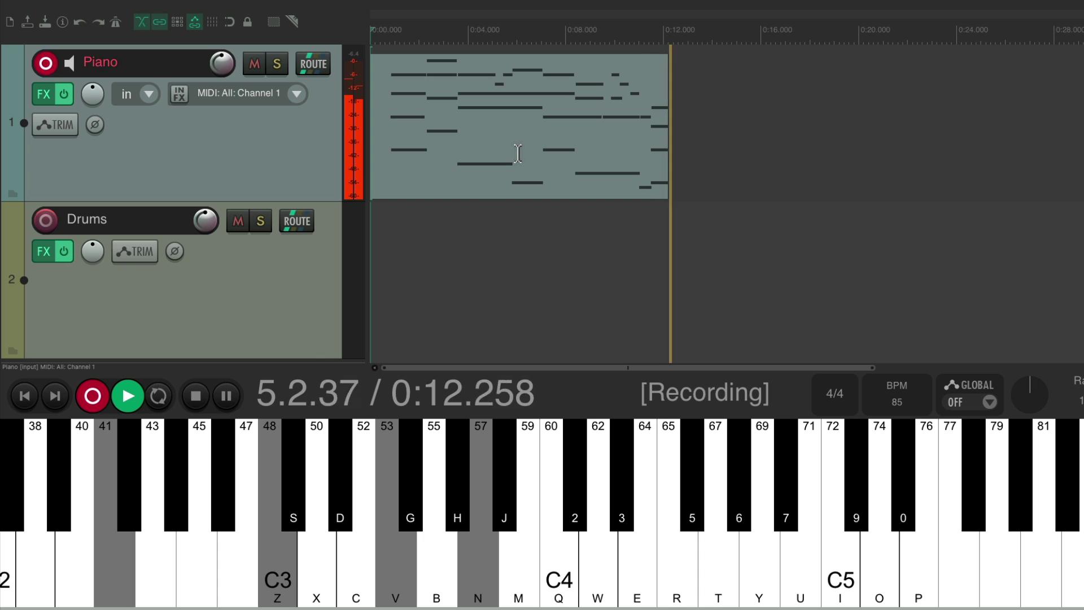
key("b")
key("x")
key("n")
key("m")
key("c")
key("n")
key("q")
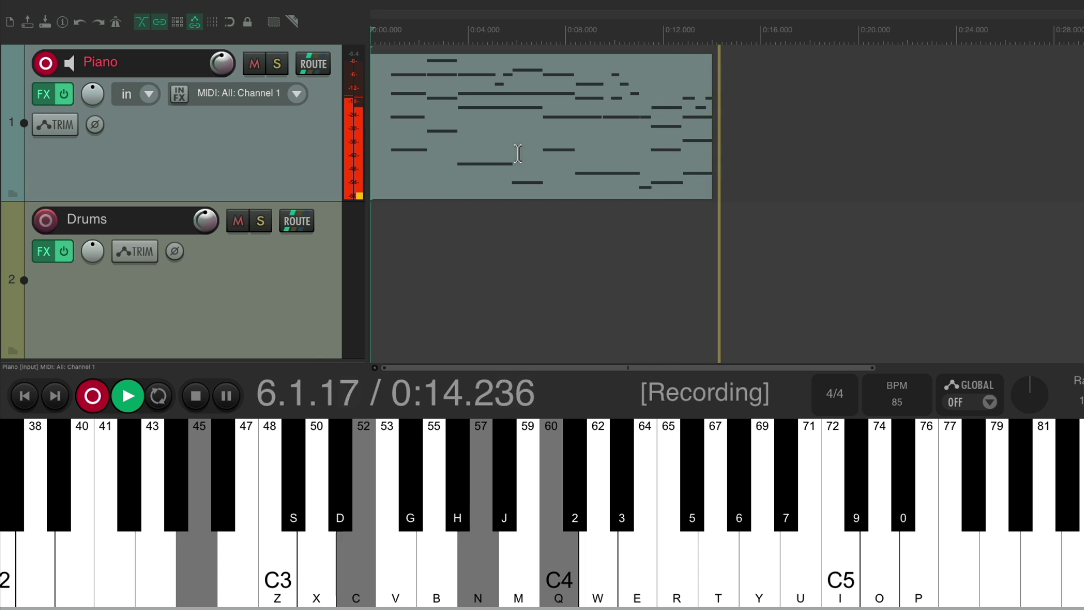
key("v")
Play the melody into C and G major, end on a low C chord, and stop recording.
key("w")
key("e")
key("r")
key("e")
key("b")
key("z")
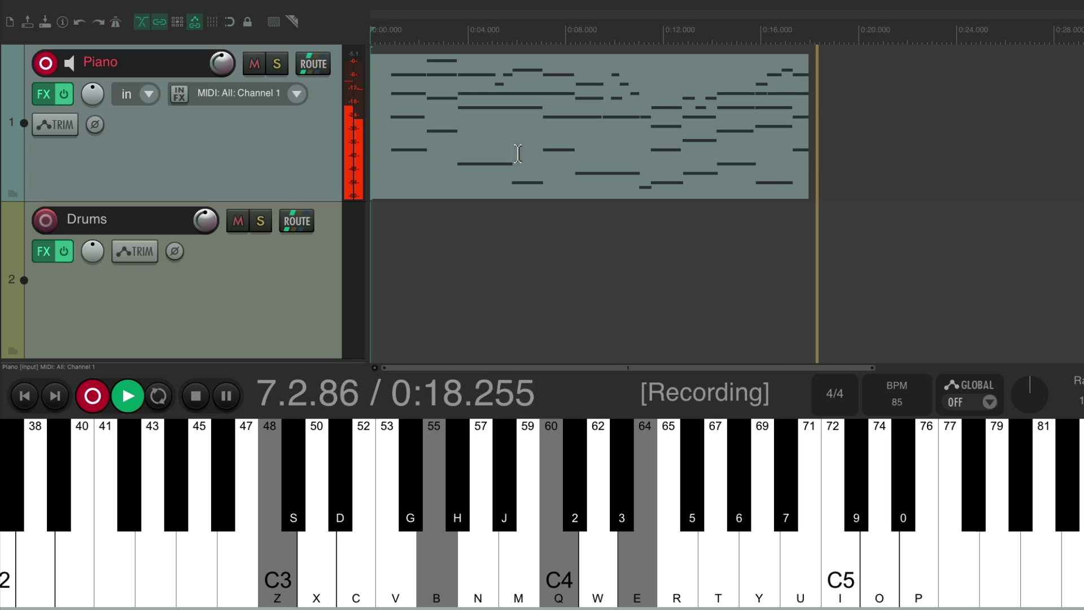
key("m")
key("w")
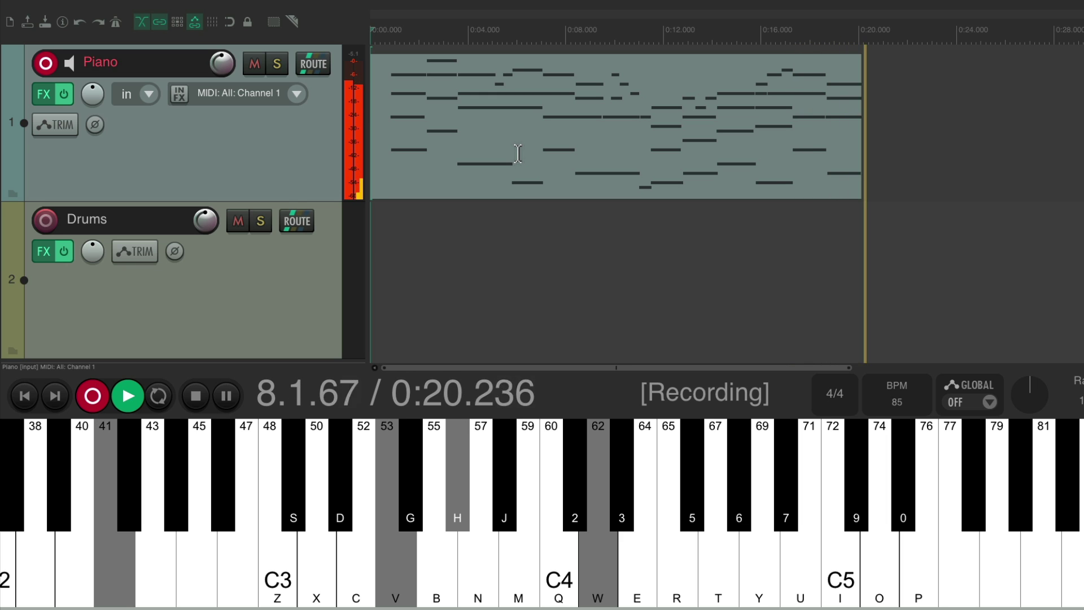
key("q")
key("h")
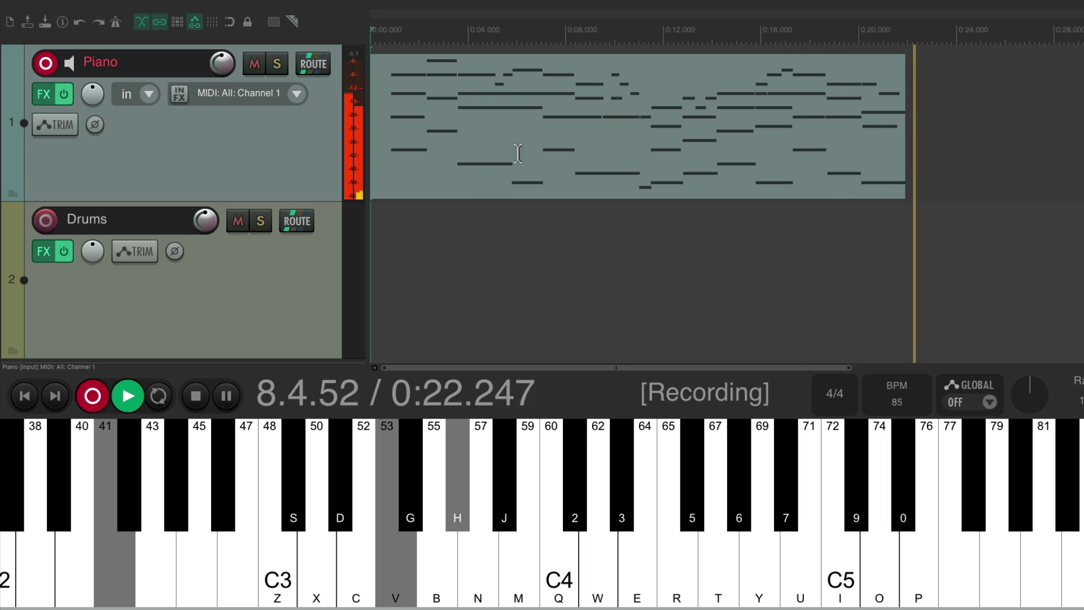
key("z")
key("c")
key("b")
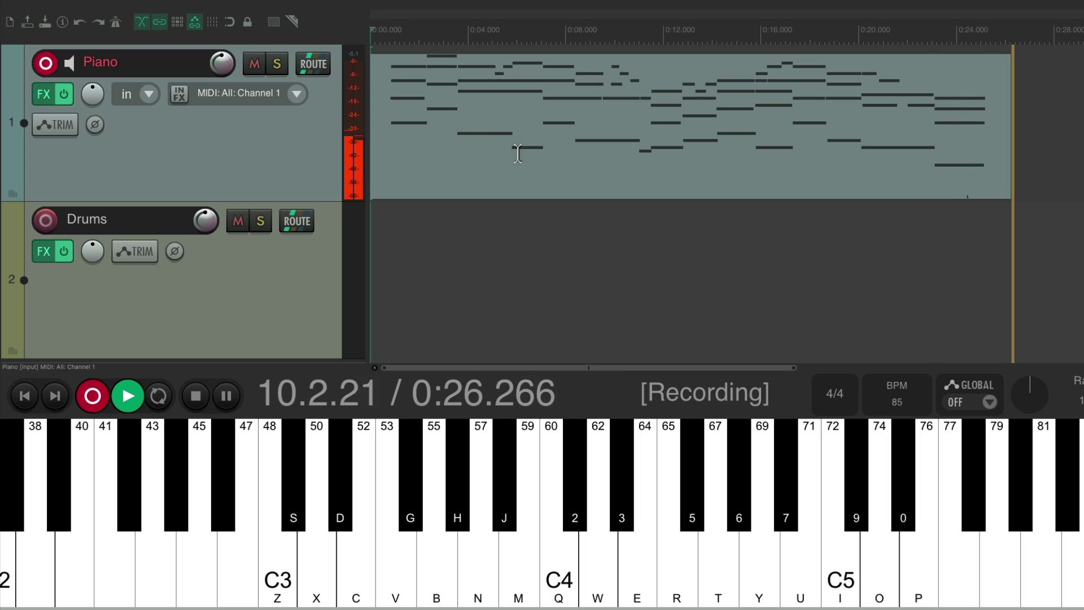
key("space")
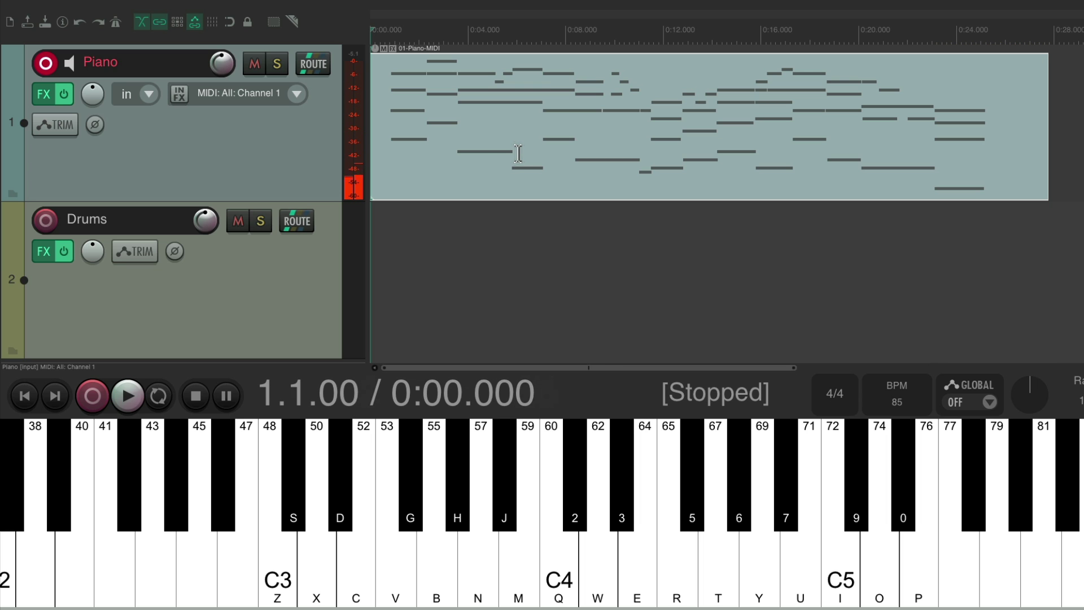
Disarm the Piano track and open 01-Piano-MIDI in the MIDI editor, scrolling to its notes.
left_click(45, 66)
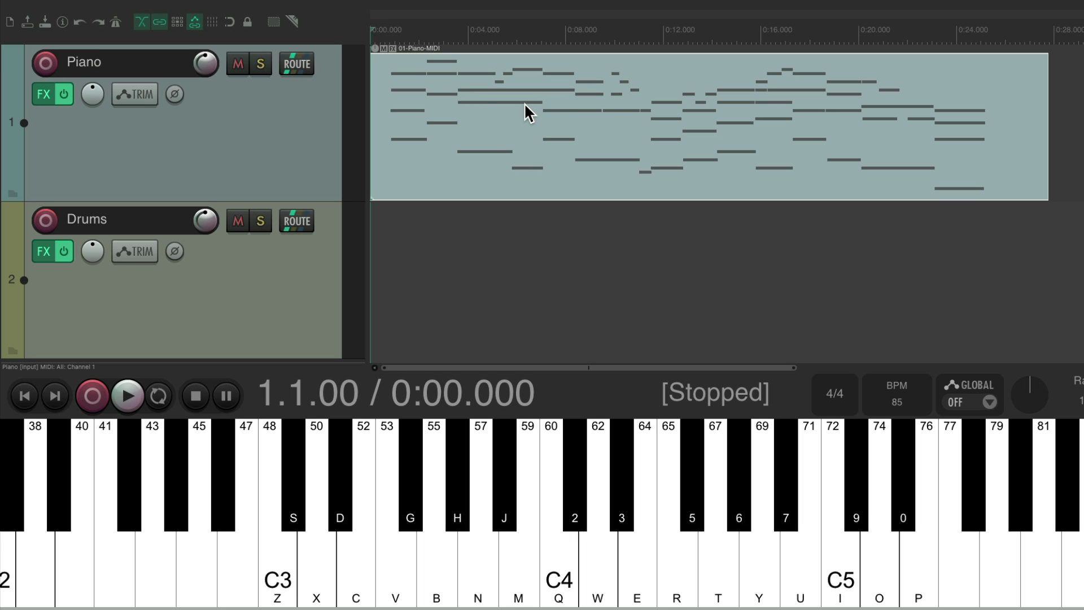
double_click(510, 104)
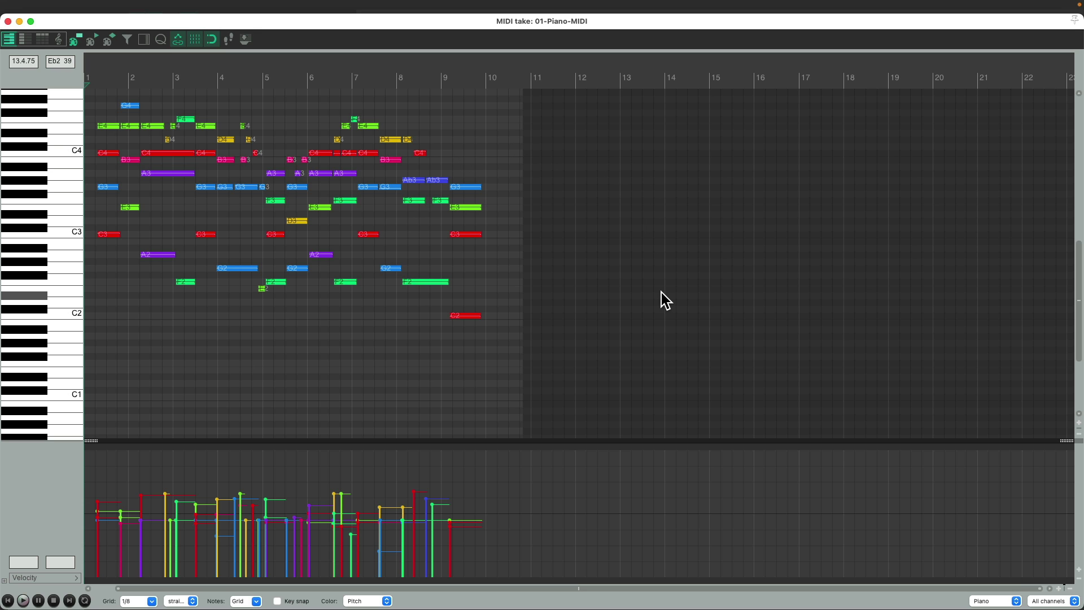
scroll(242, 201, "up", 4)
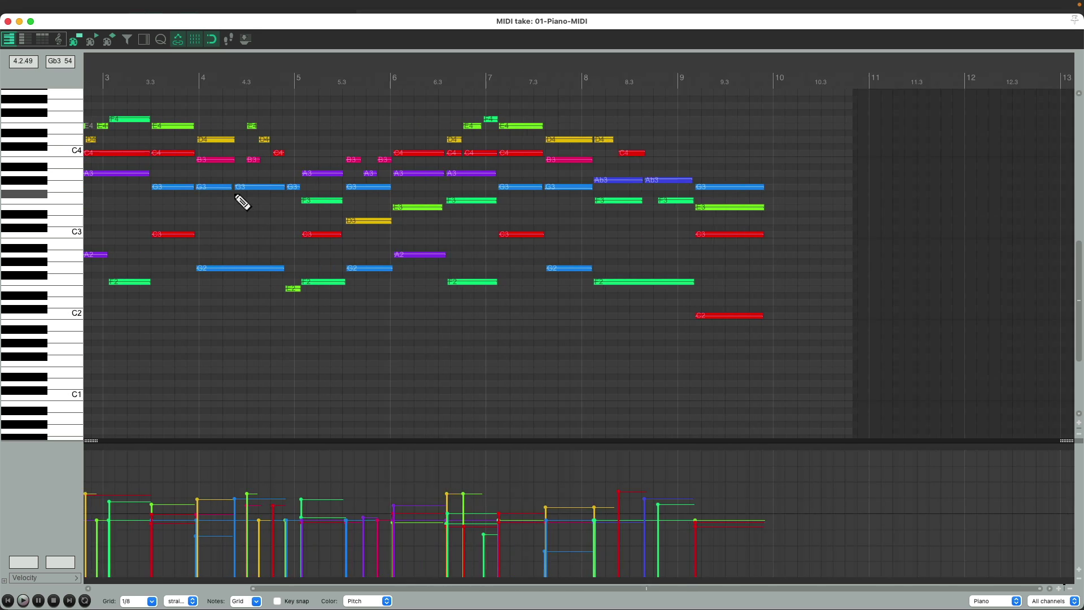
scroll(315, 232, "left", 5)
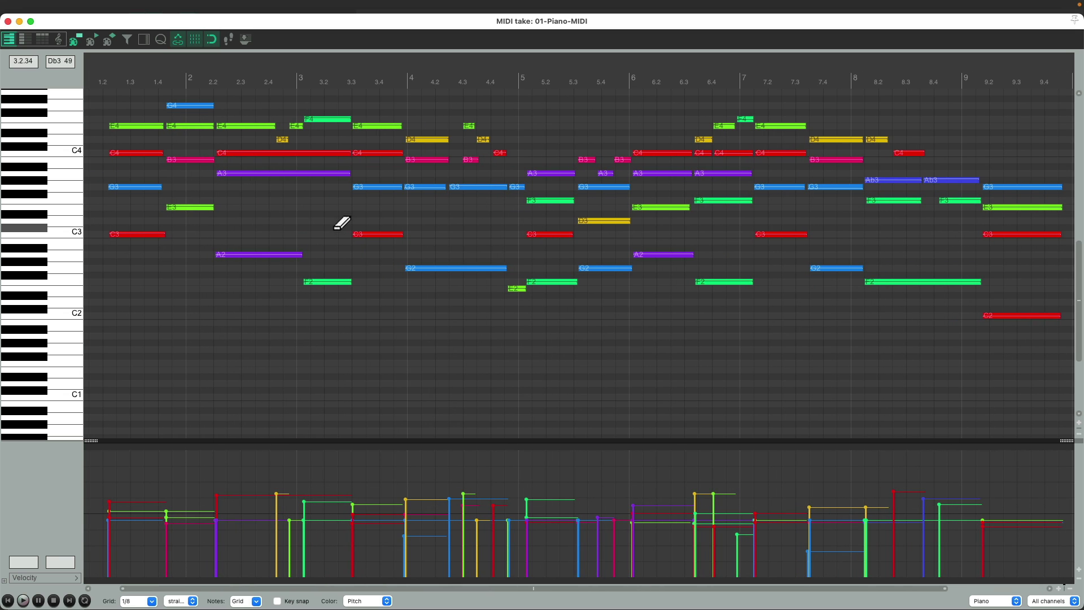
scroll(342, 223, "up", 3)
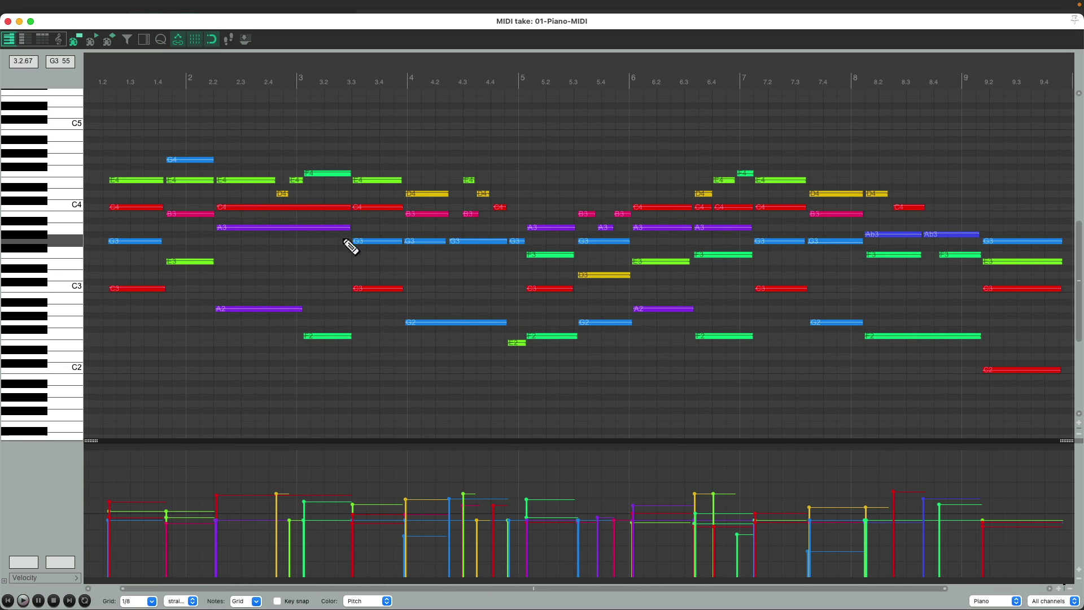
scroll(337, 246, "up", 3)
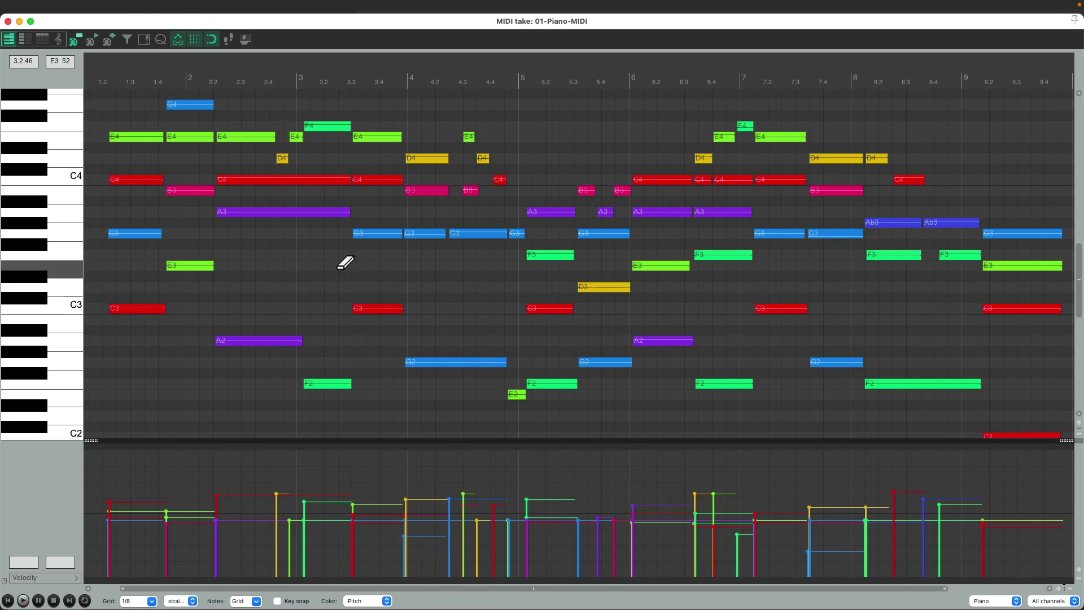
scroll(339, 265, "up", 2)
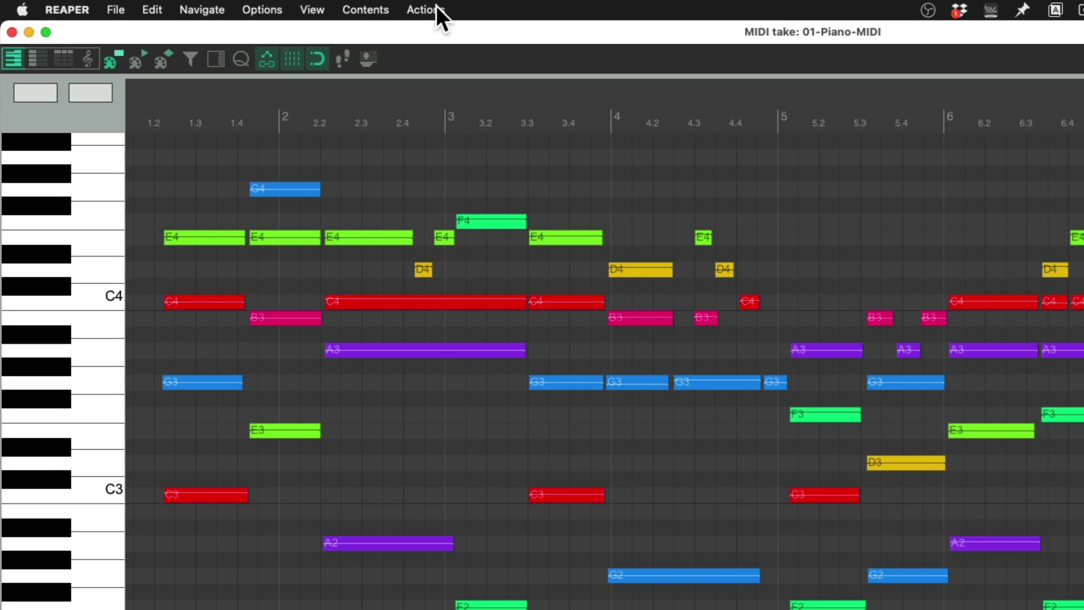
Filter the MIDI Editor actions for 'zoom content' and run View: Zoom to content.
left_click(289, 3)
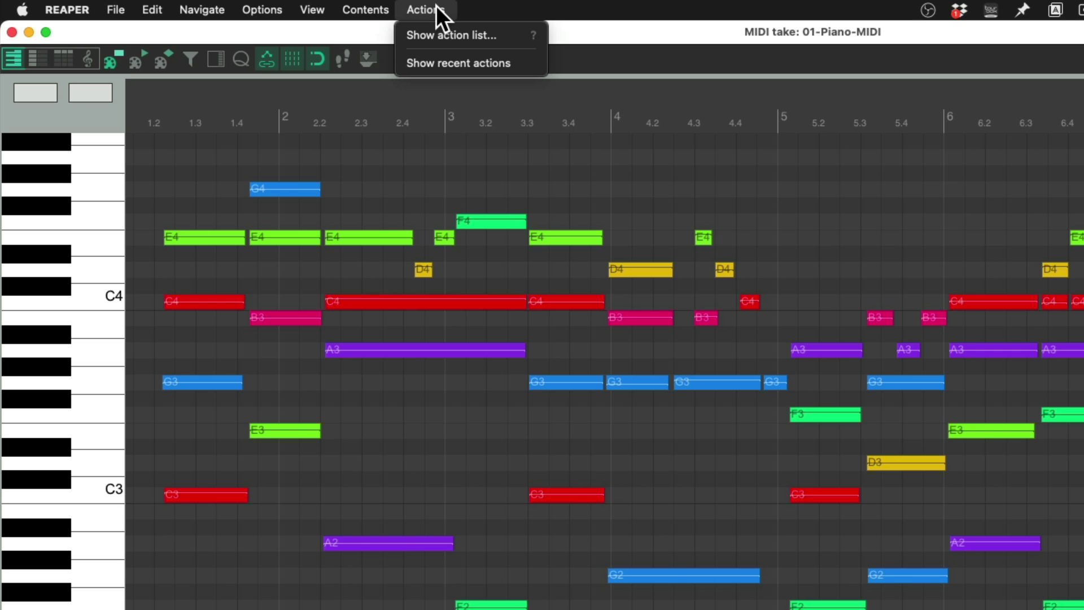
left_click(402, 34)
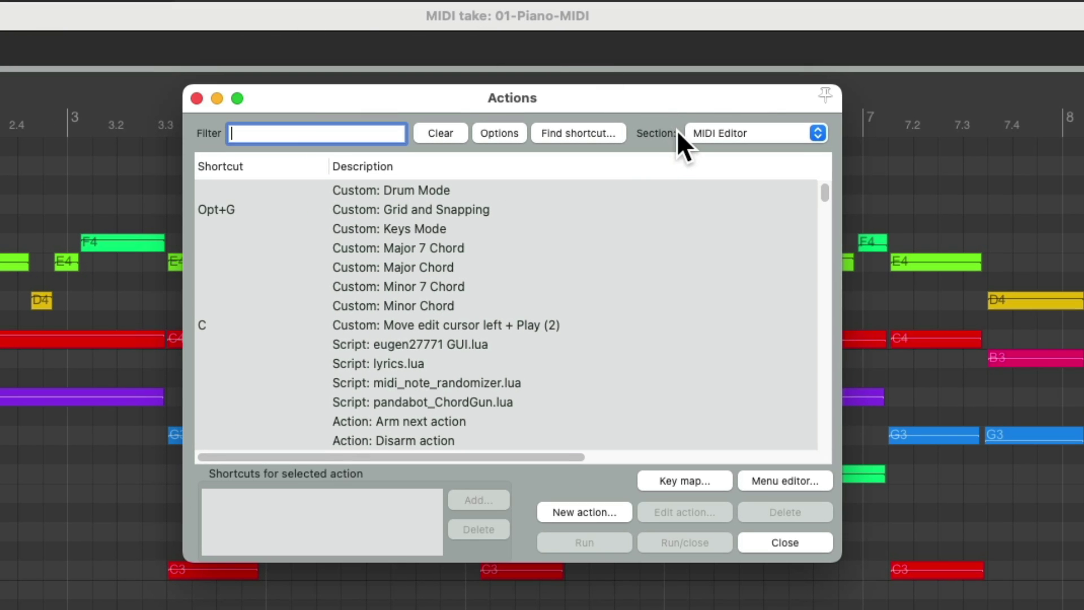
left_click(756, 134)
left_click(772, 134)
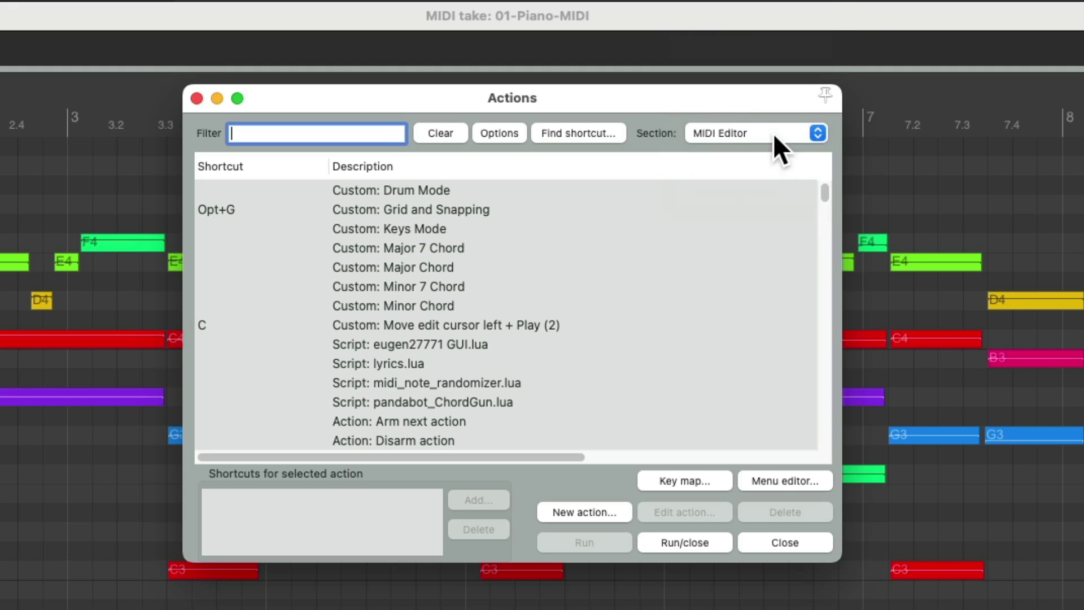
left_click(371, 130)
type("zoom content")
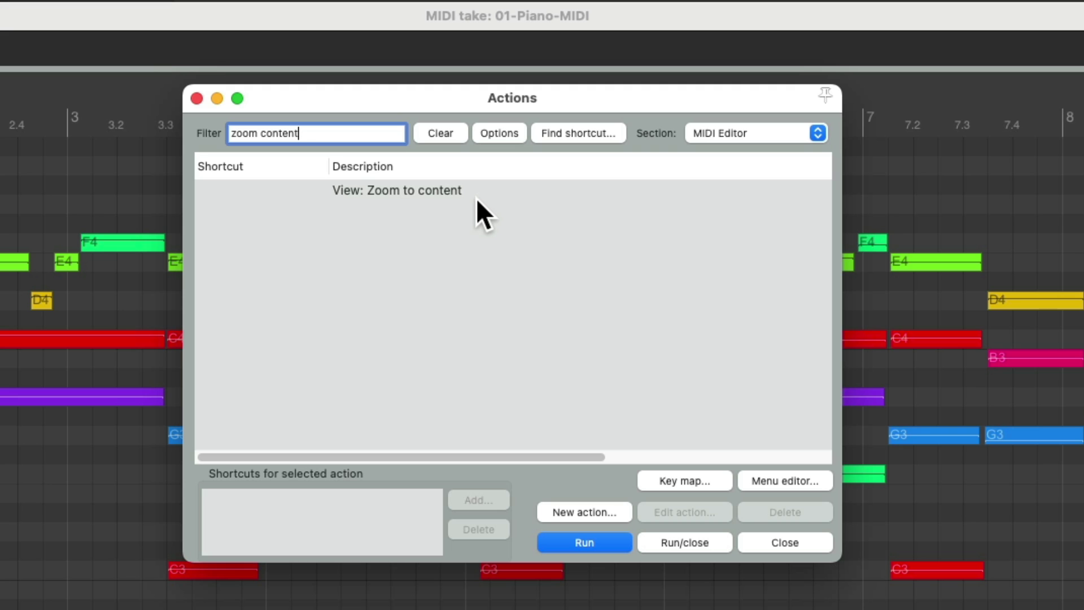
double_click(453, 189)
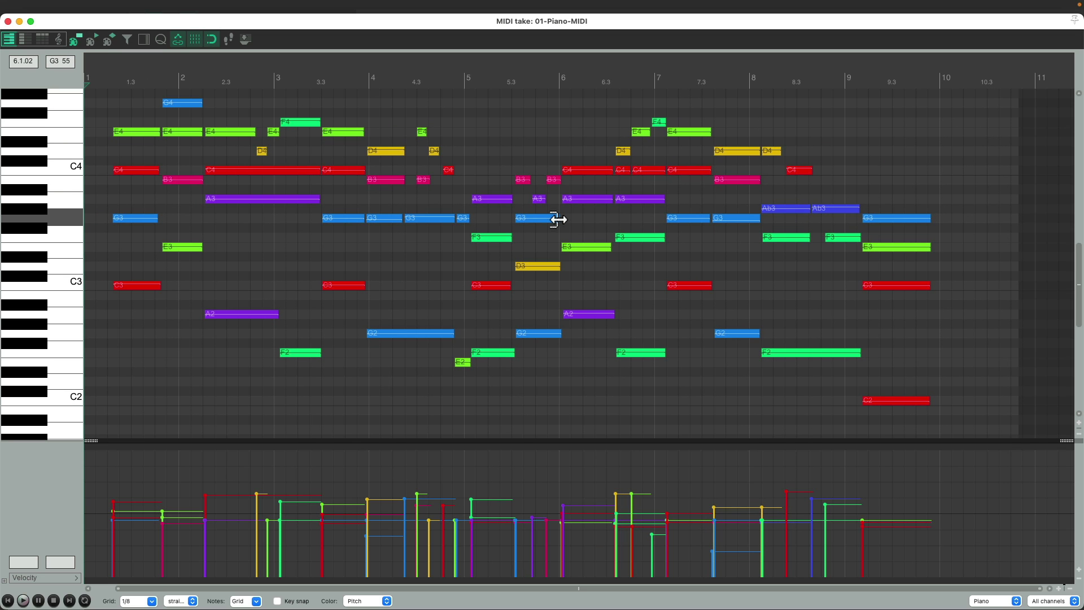
Assign the F8 shortcut to the View: Zoom to content action.
key("question")
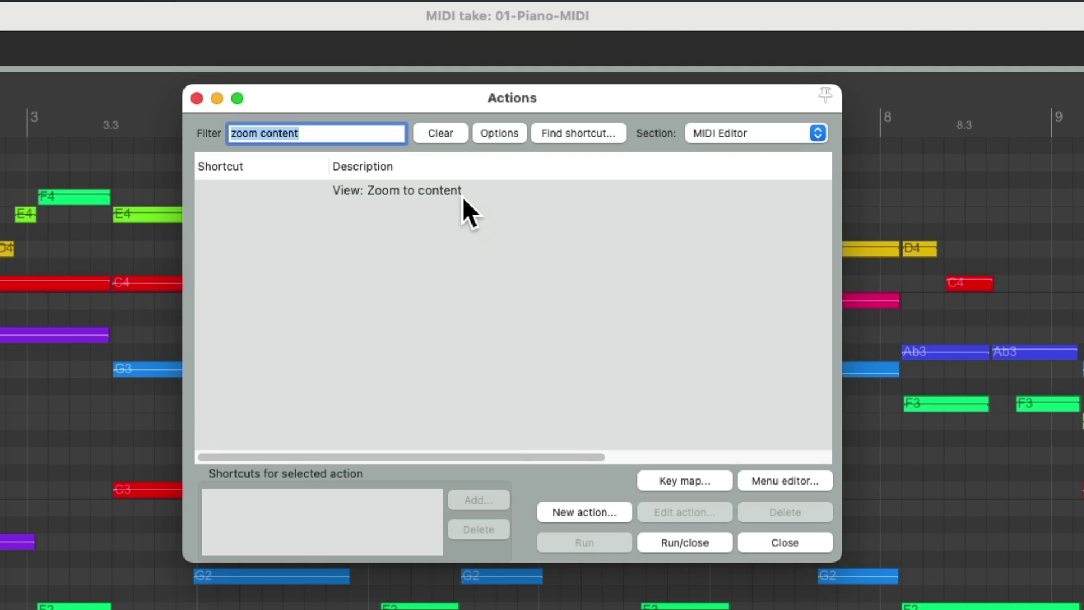
left_click(443, 195)
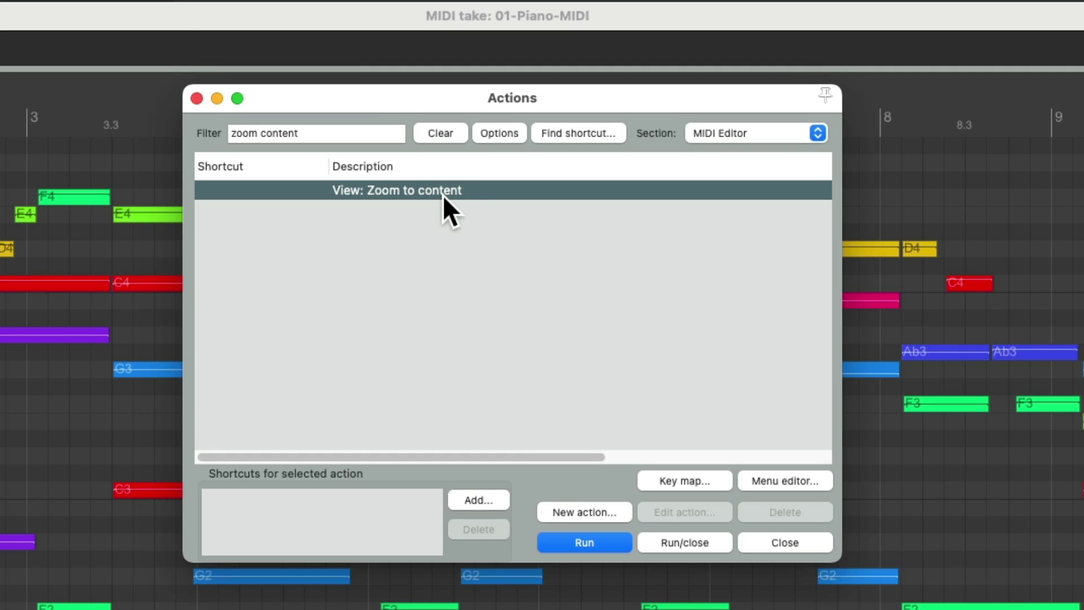
left_click(484, 500)
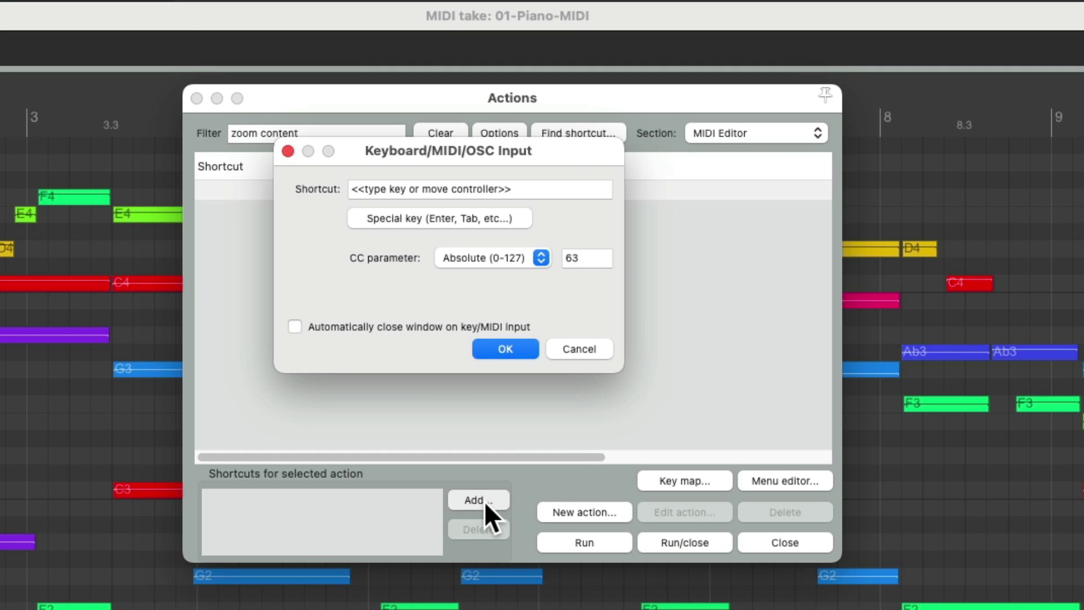
key("F8")
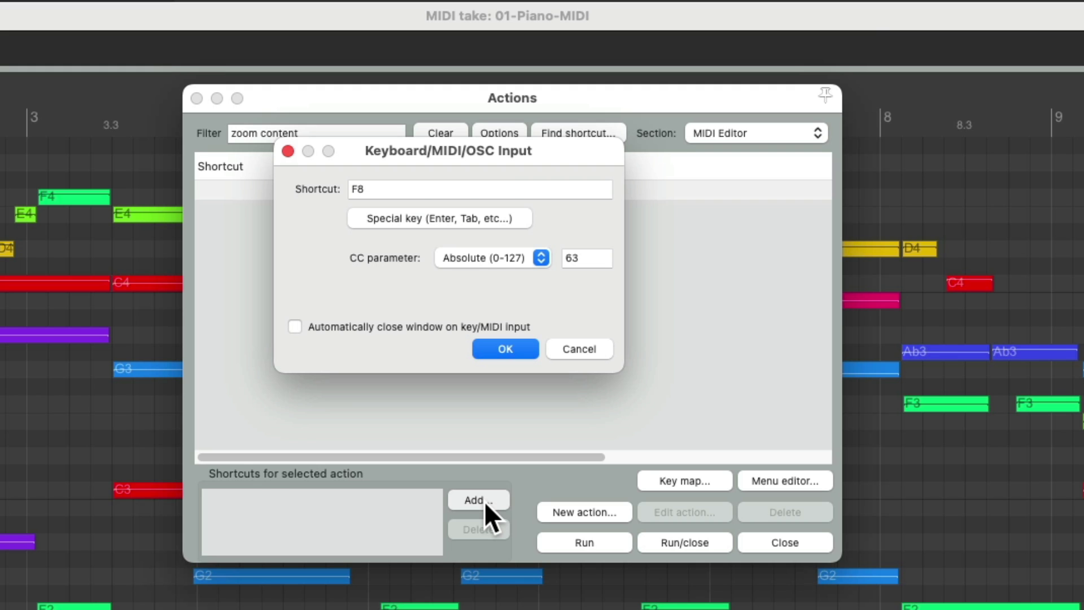
key("Return")
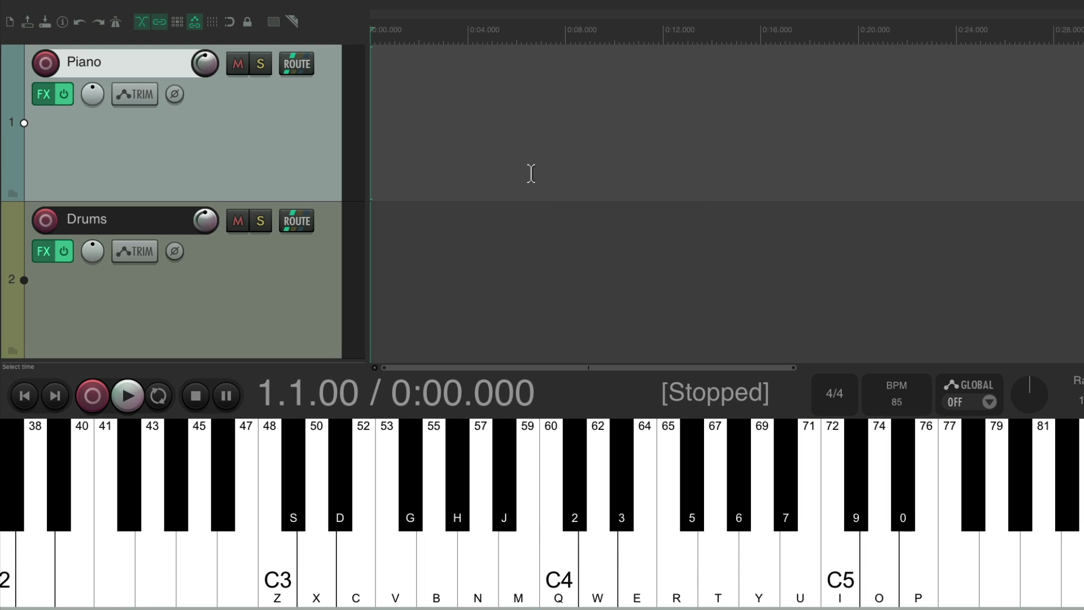
Arm the Piano track and record a new piano take of about 27 seconds.
left_click(45, 64)
key("F8")
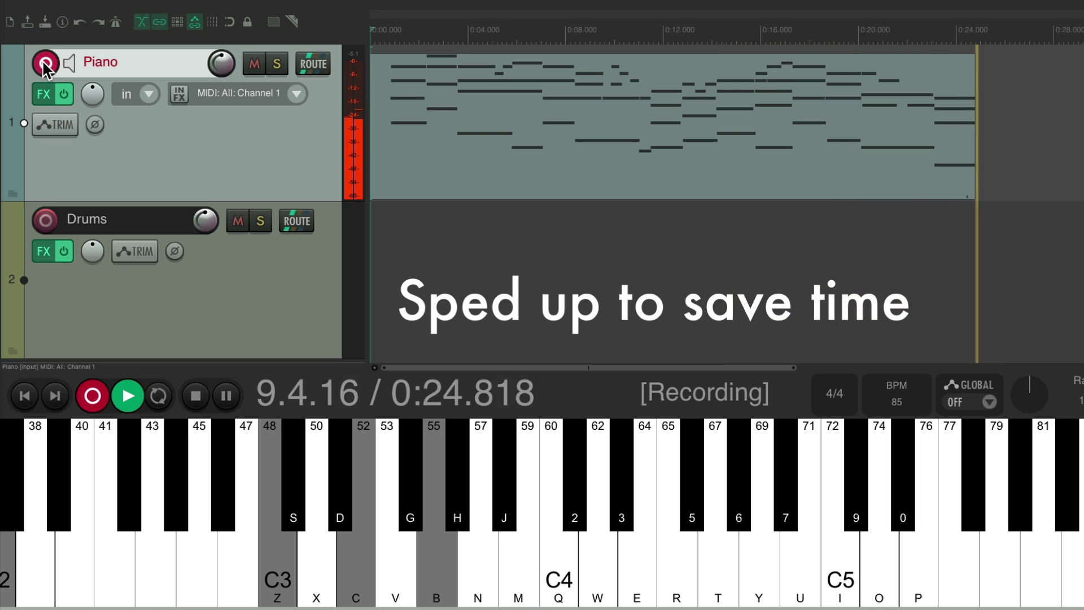
key("space")
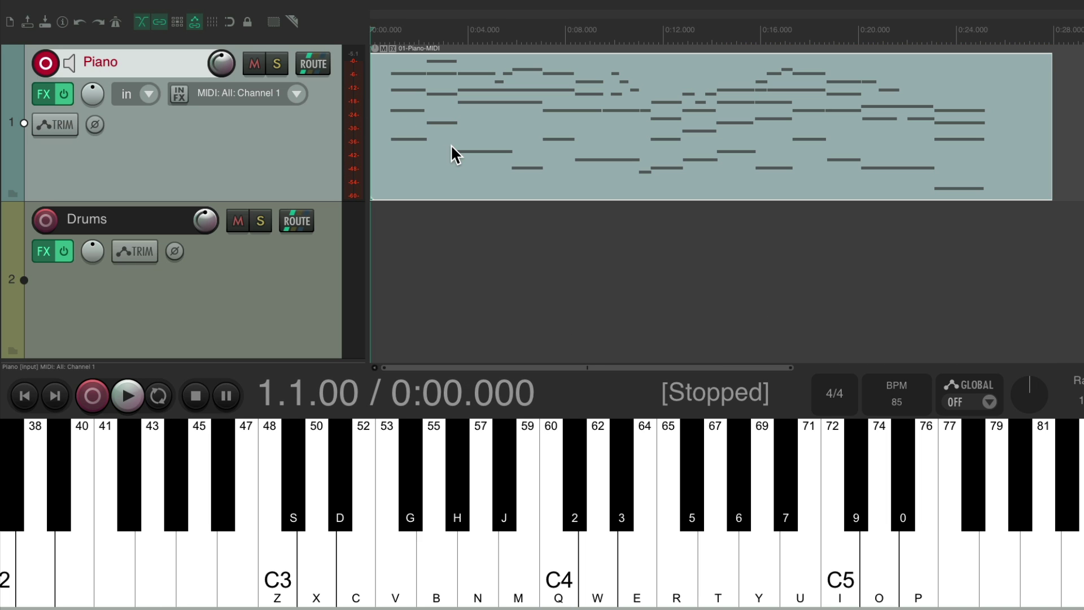
Open the new 01-Piano-MIDI take and zoom the piano roll to fit all its notes.
double_click(467, 116)
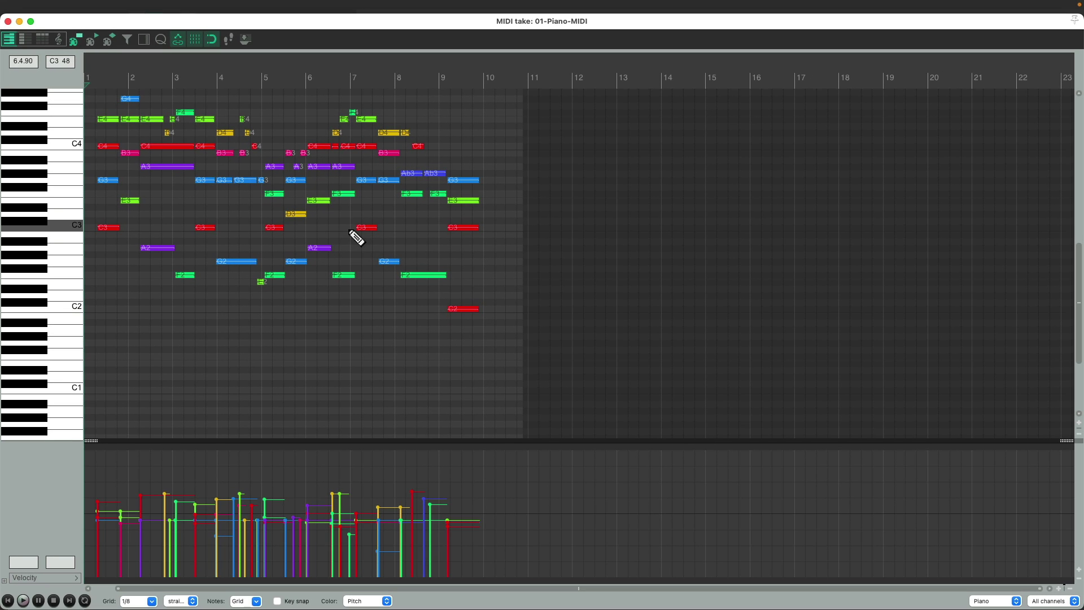
key("f")
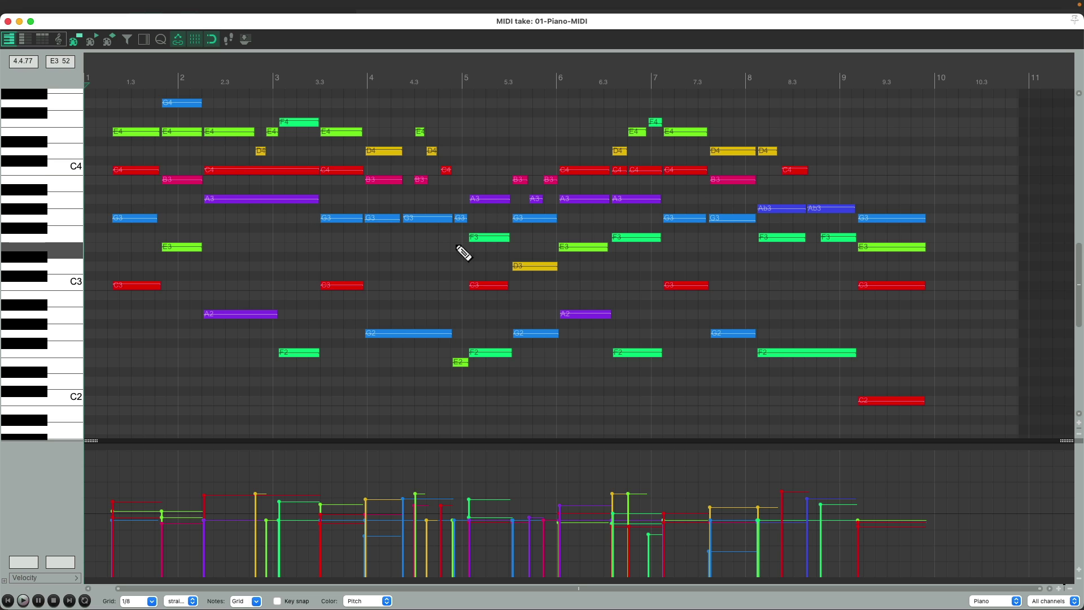
Delete the F8 shortcut from View: Zoom to content and close the action list.
key("question")
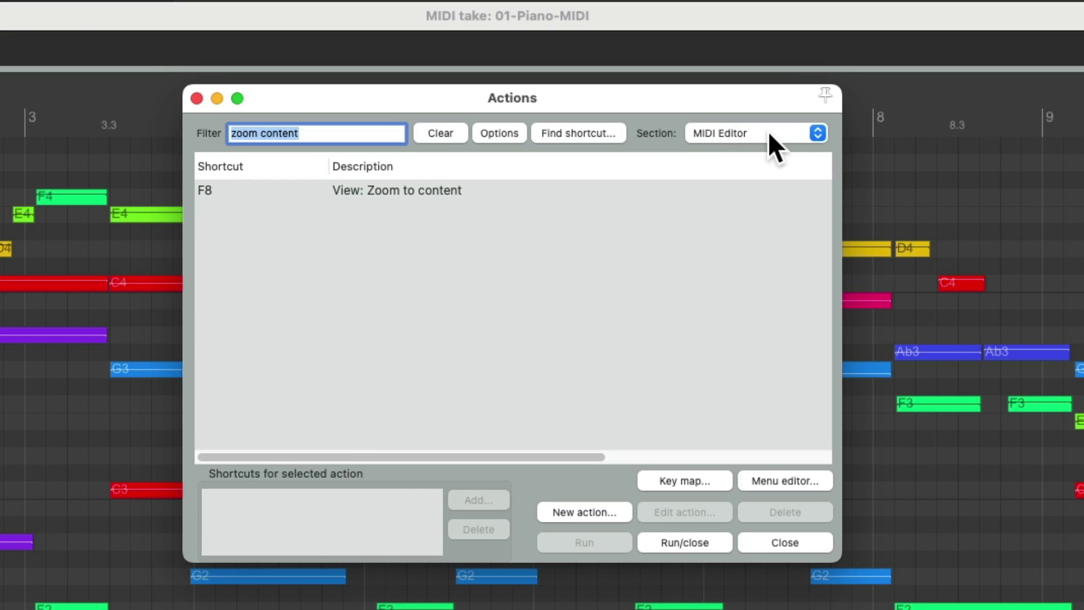
left_click(473, 190)
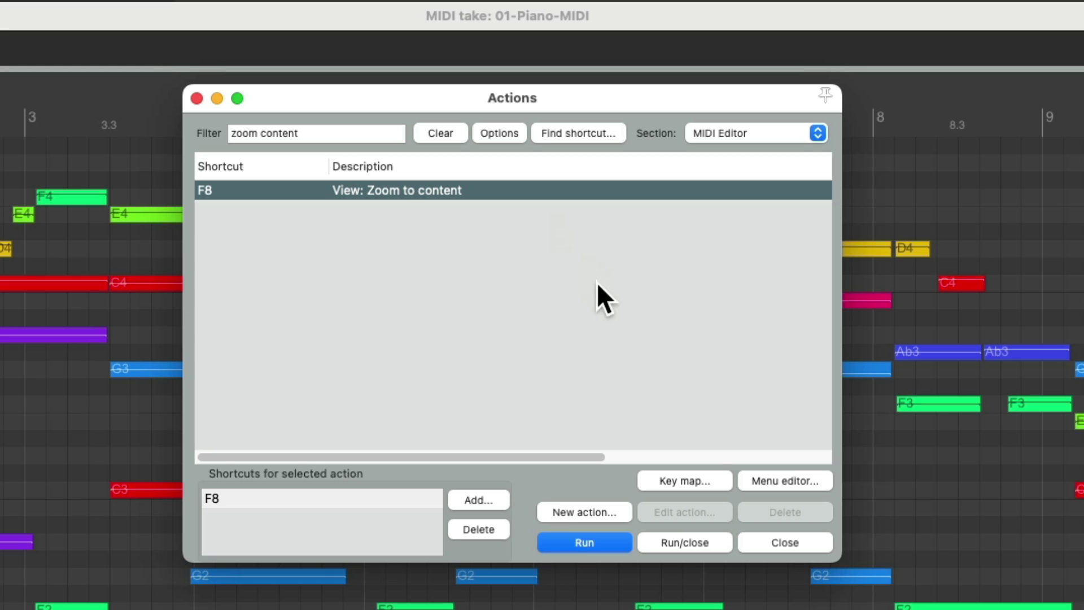
left_click(495, 528)
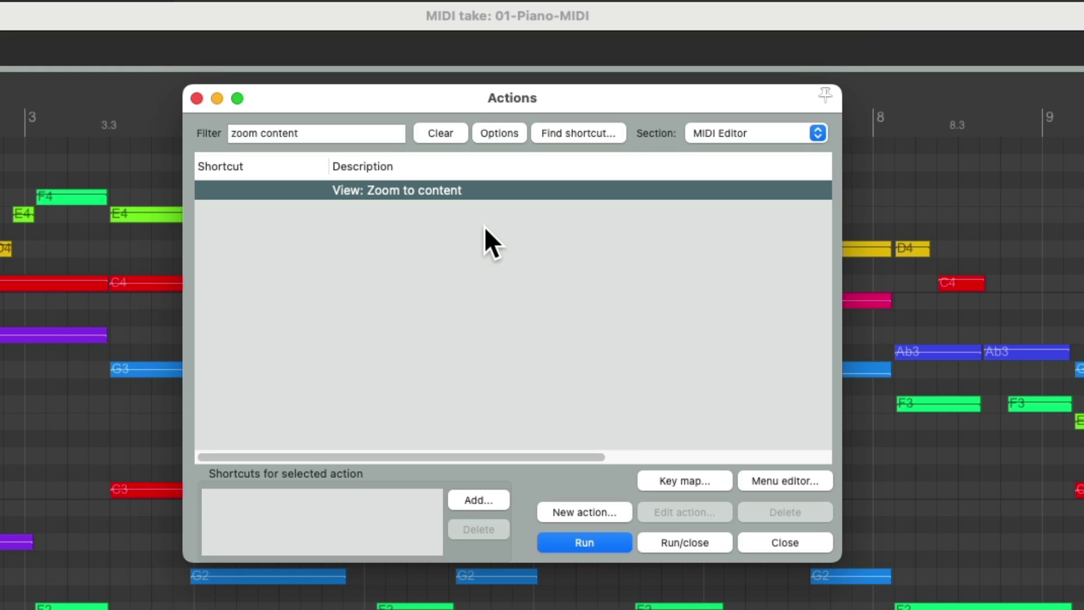
key("Escape")
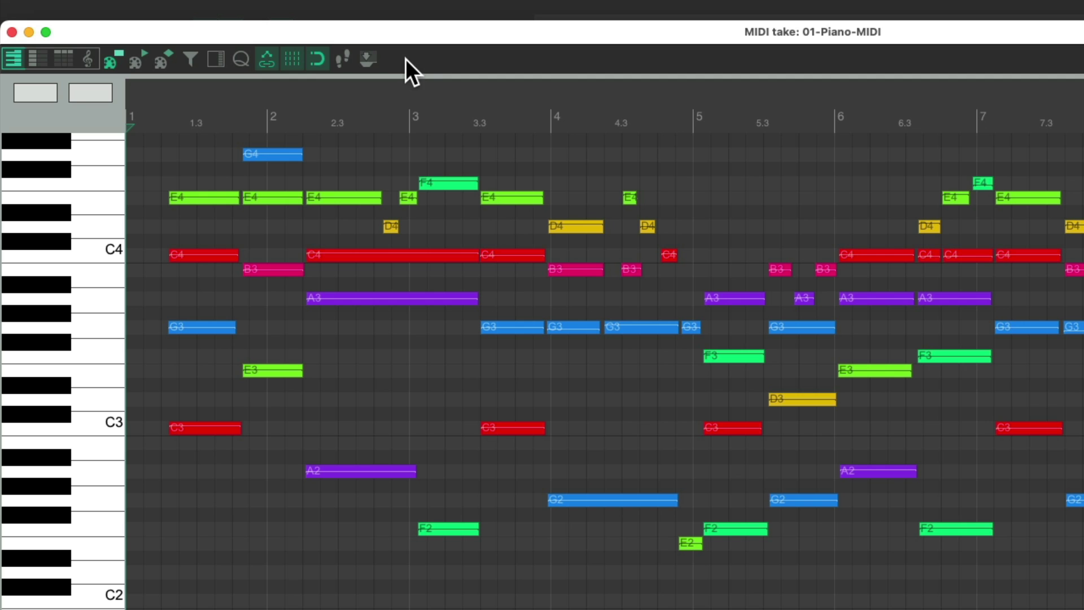
Add the View: Zoom to content action to the MIDI editor toolbar.
right_click(402, 60)
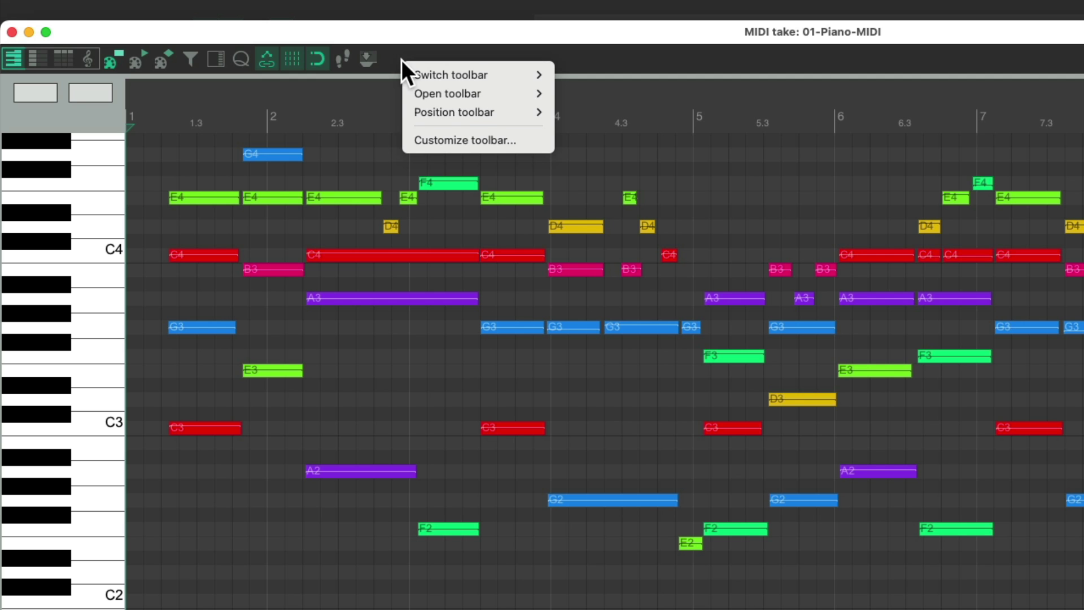
left_click(408, 145)
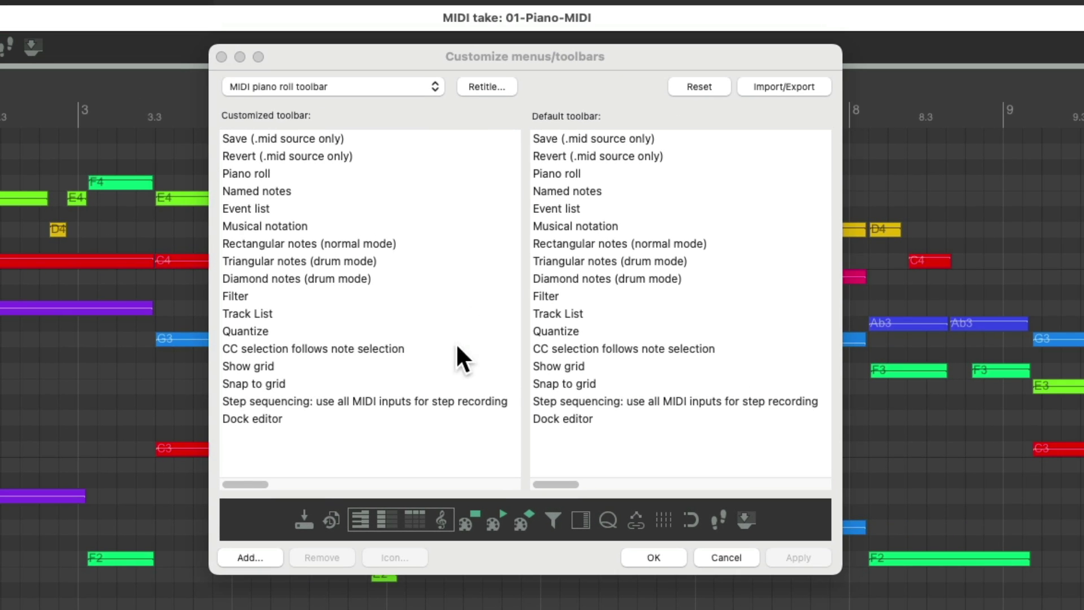
left_click(266, 552)
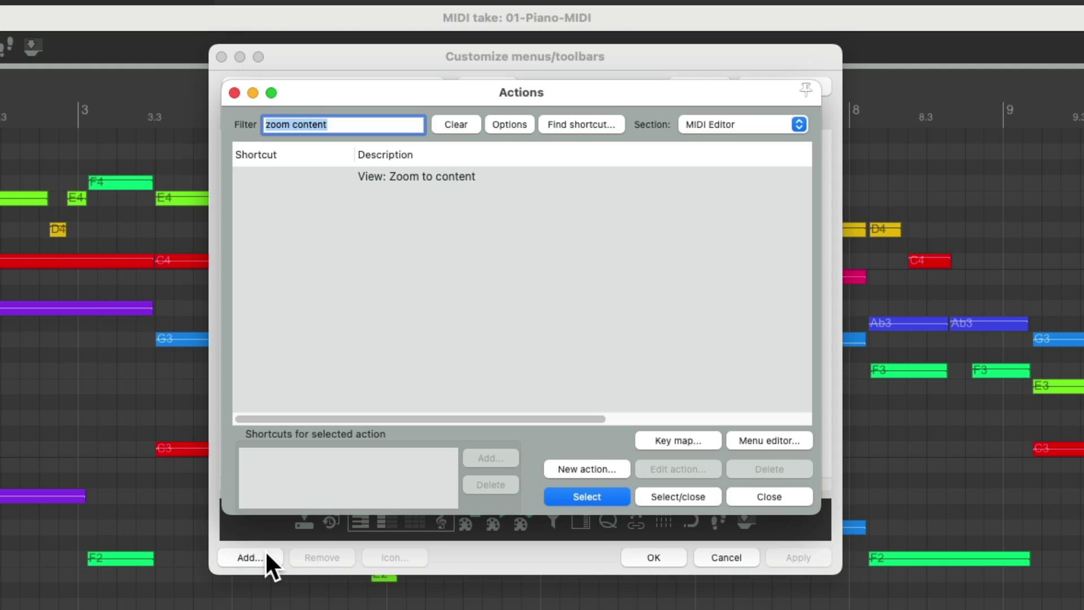
left_click(478, 176)
left_click(602, 497)
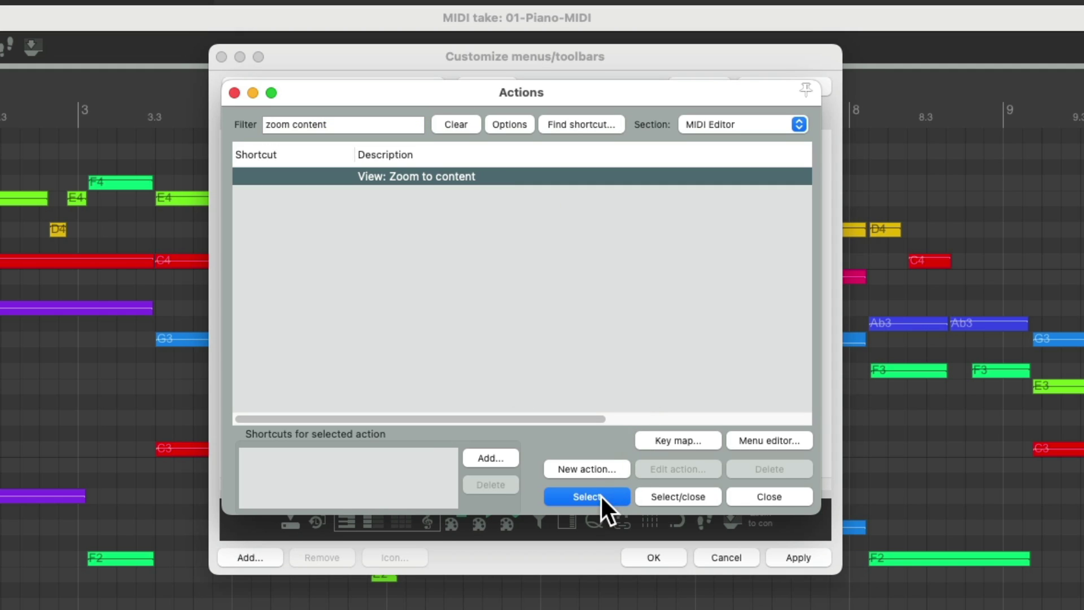
left_click(759, 495)
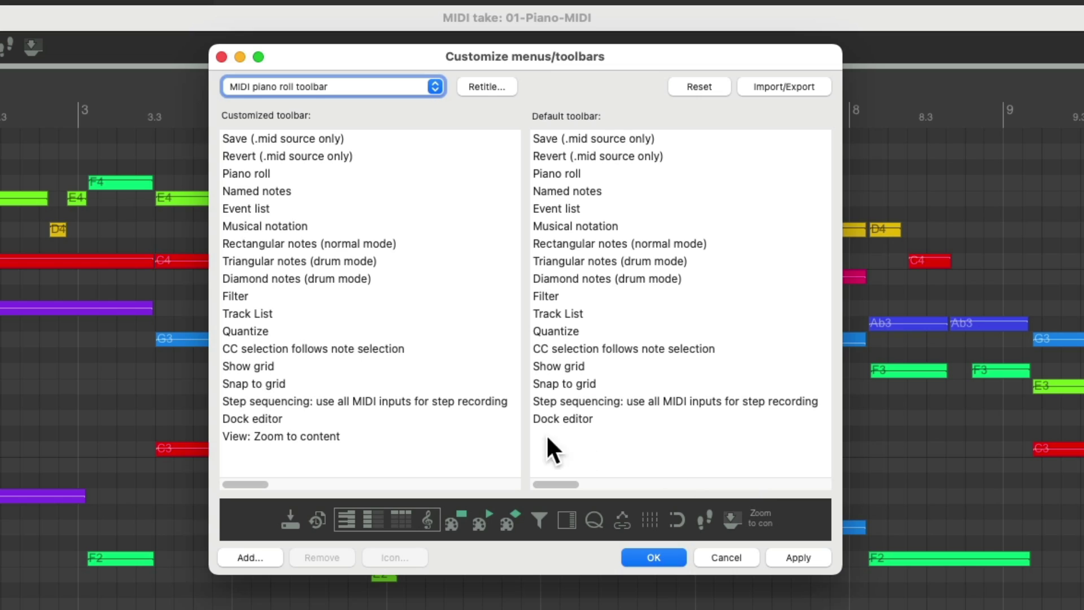
left_click(385, 435)
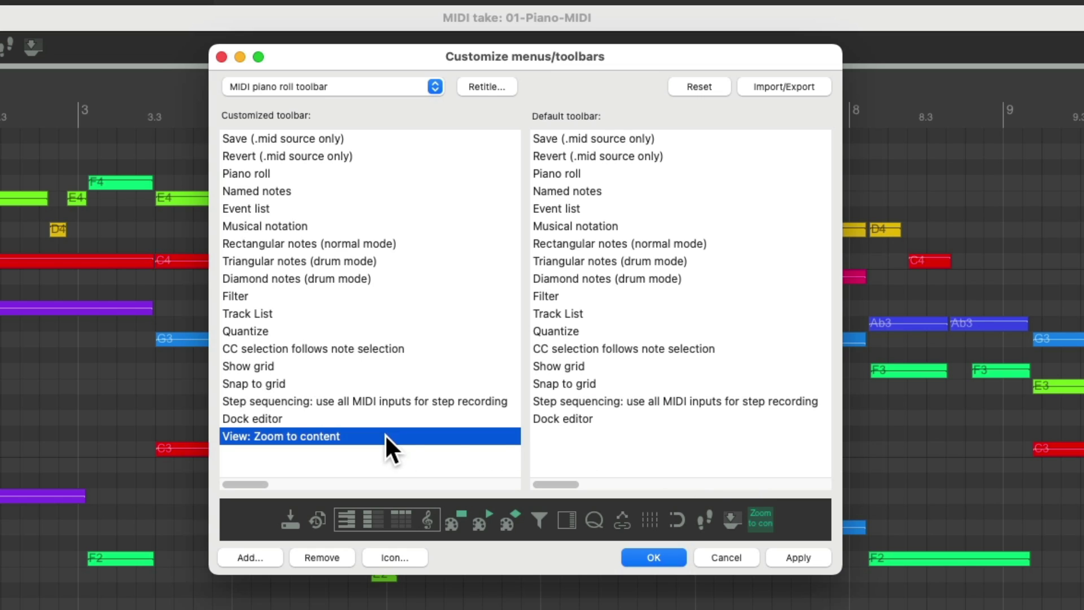
Give the new toolbar button an icon found by searching 'midi', and save the toolbar.
left_click(753, 517)
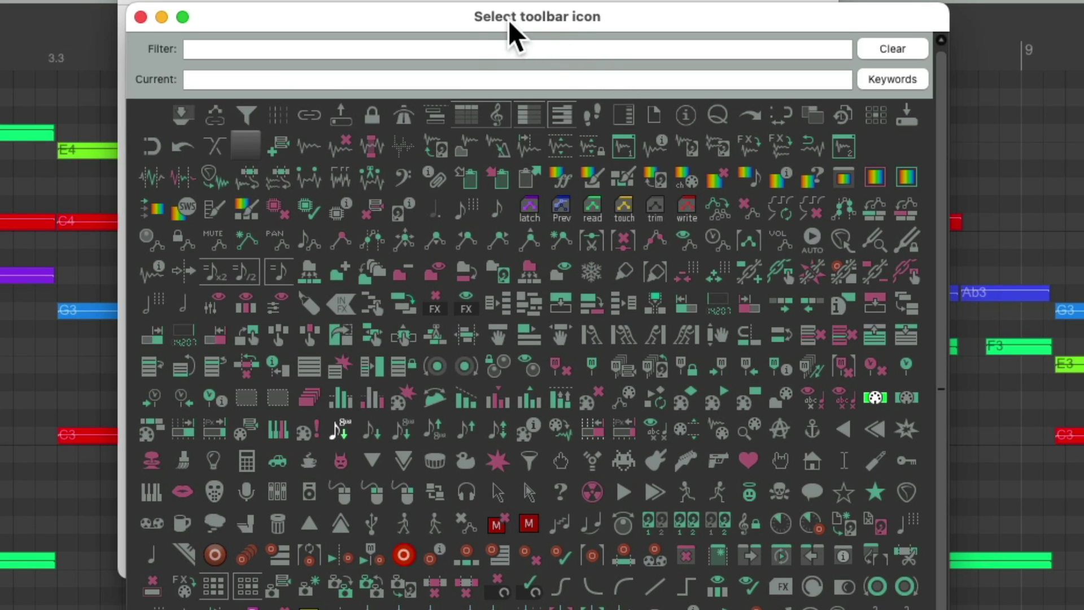
left_click(495, 104)
type("midi")
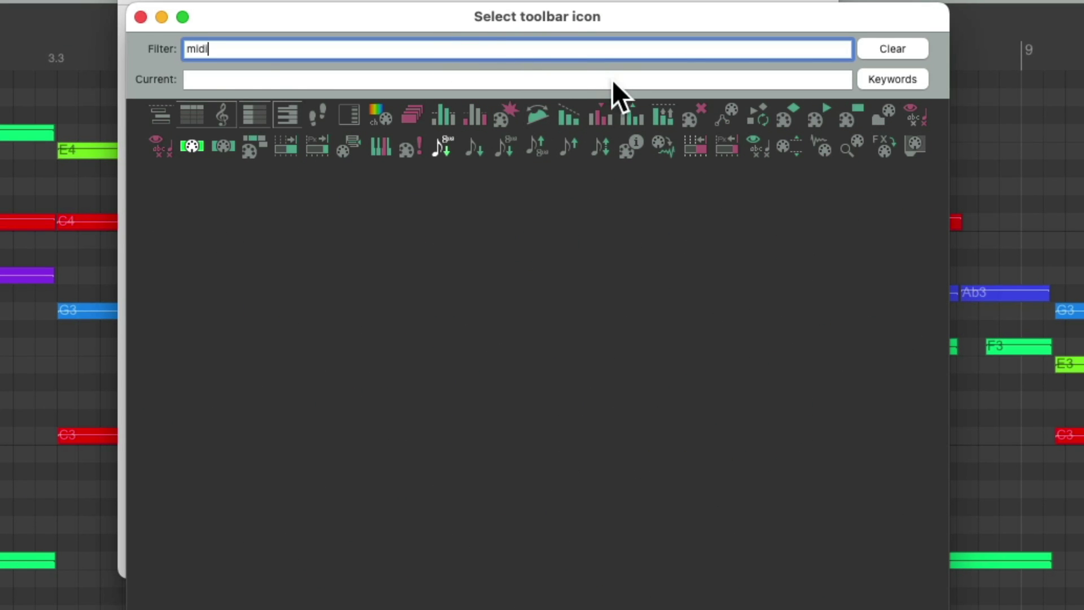
left_click(511, 120)
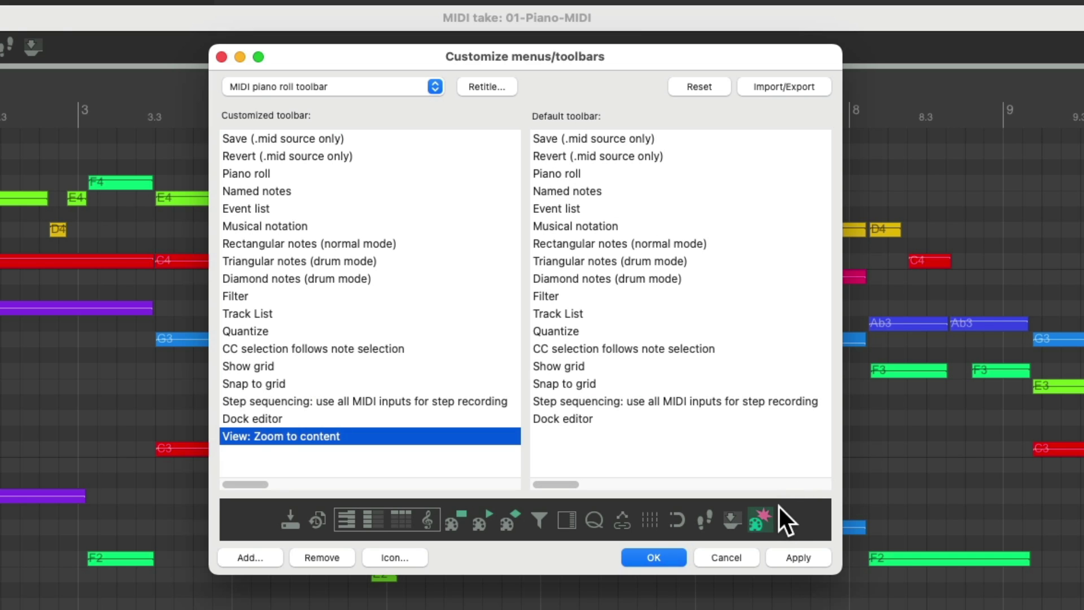
left_click(678, 557)
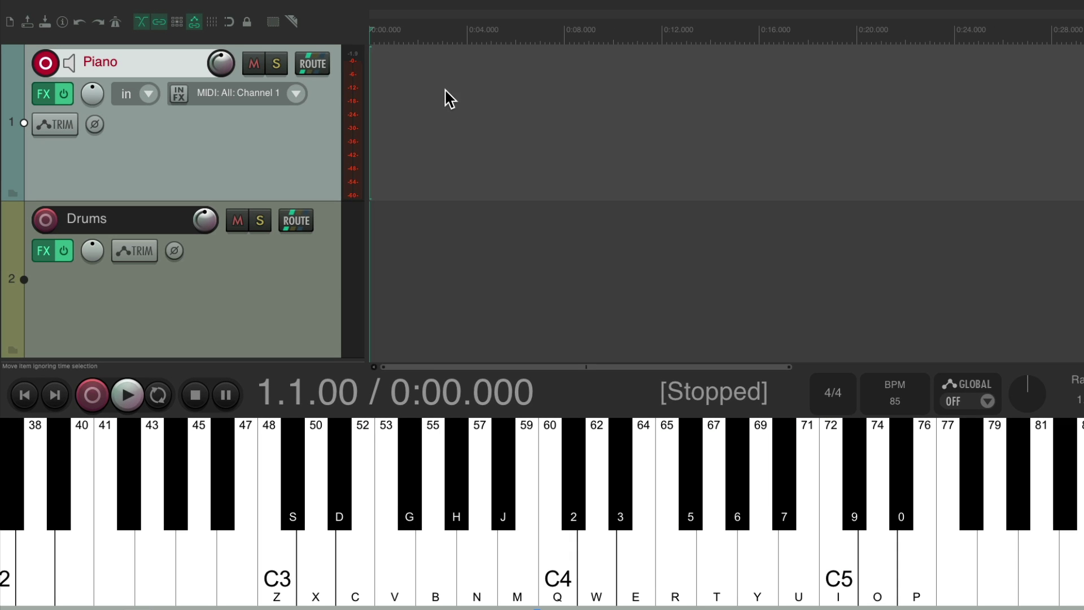
Record a fresh piano take of about 26 seconds on the armed Piano track.
key("super+r")
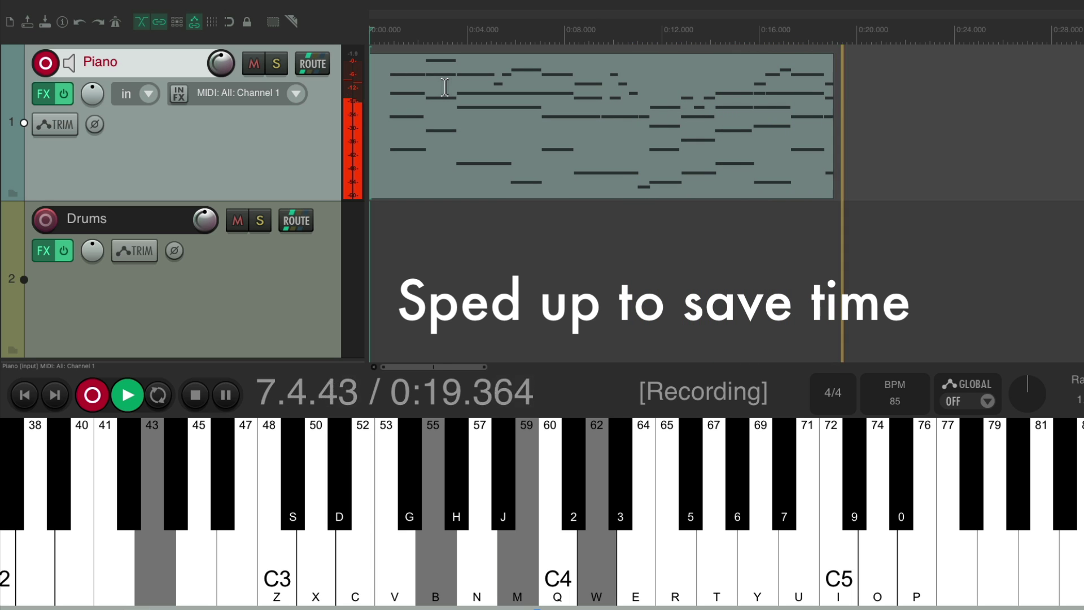
key("space")
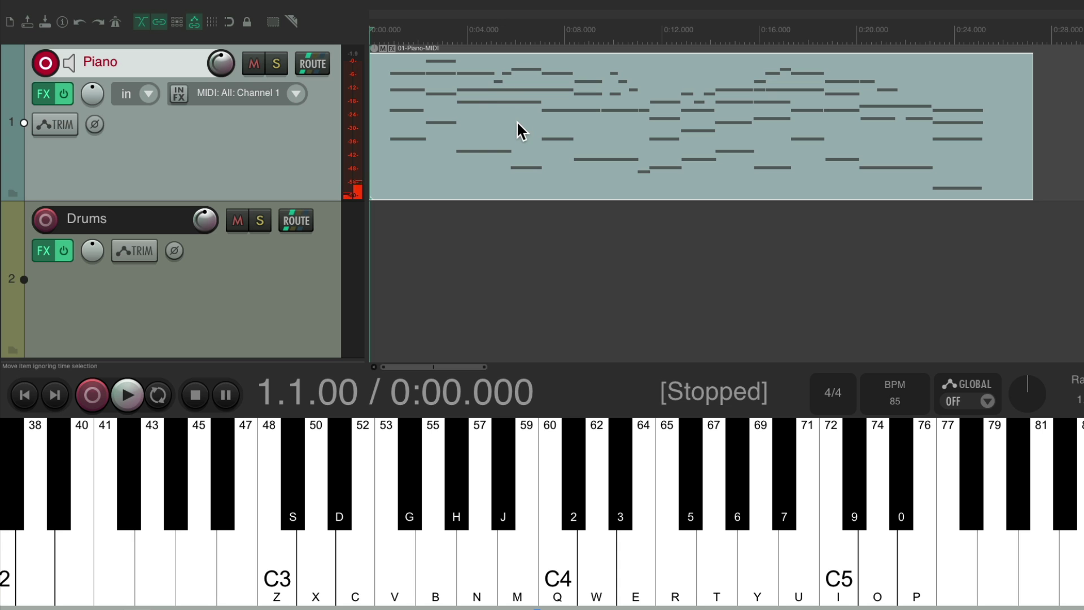
Open the new piano take and fit its notes with the Zoom to content toolbar button.
double_click(500, 96)
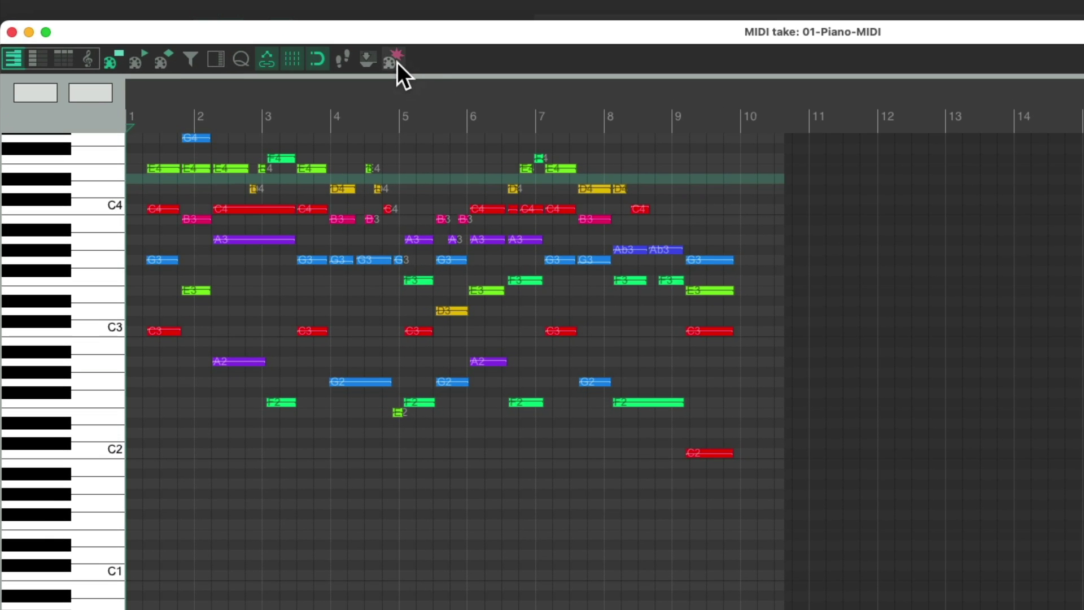
left_click(265, 42)
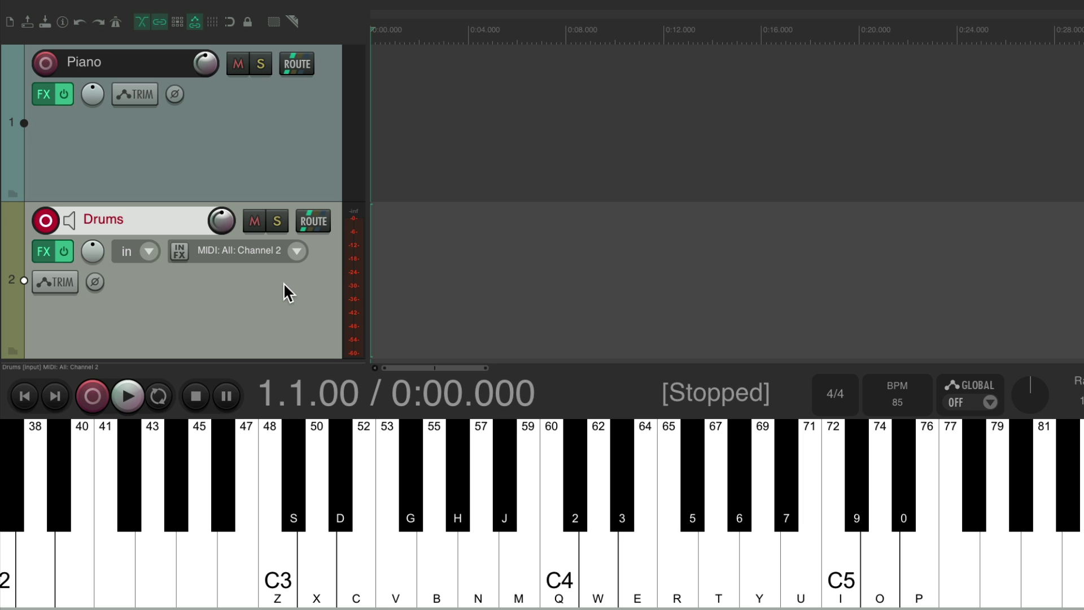
Record a 14-second drum take, 02-Drums-MIDI, using the Z, X and T keys.
key("ctrl+r")
key("z")
key("t")
key("x")
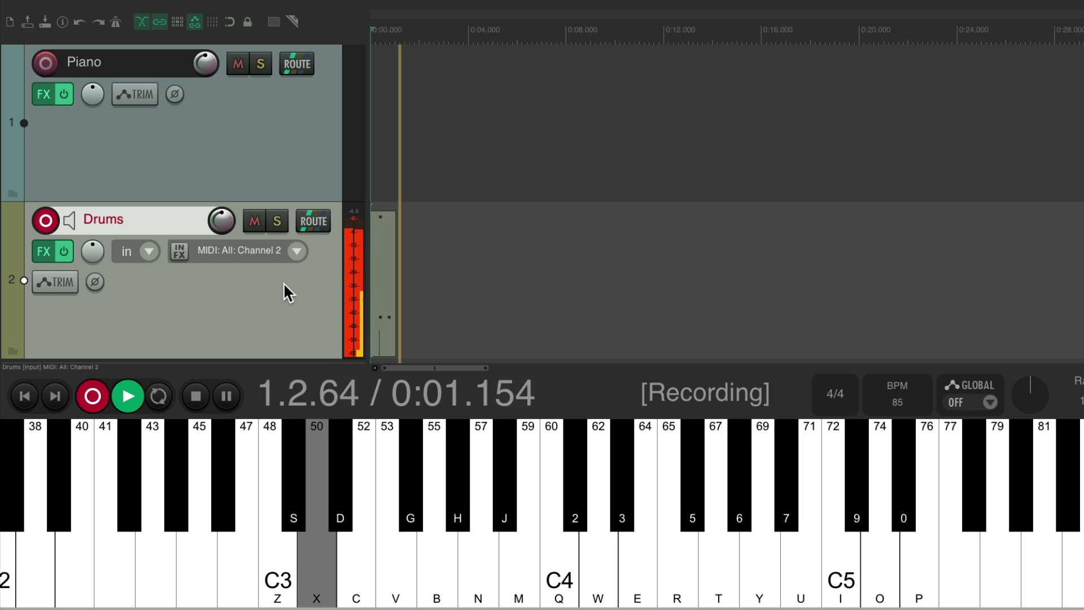
key("x")
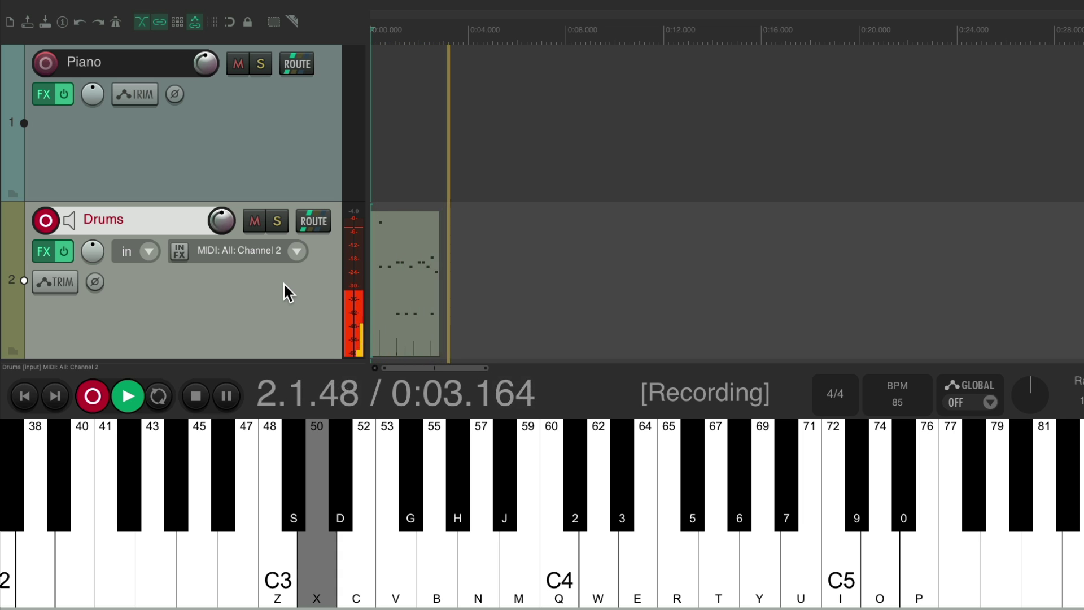
key("x")
key("x")
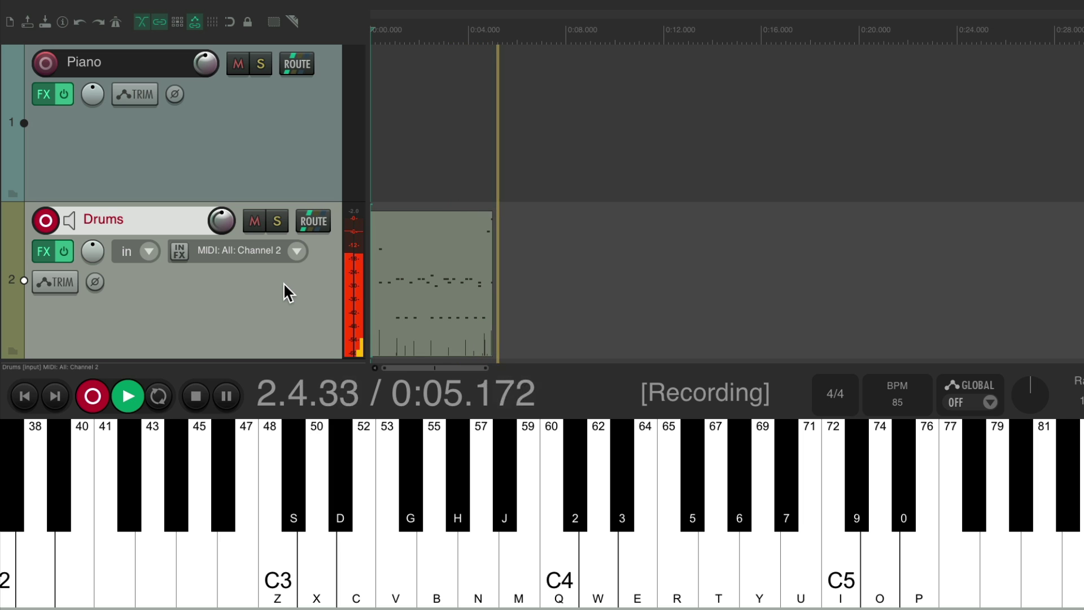
key("x")
key("x")
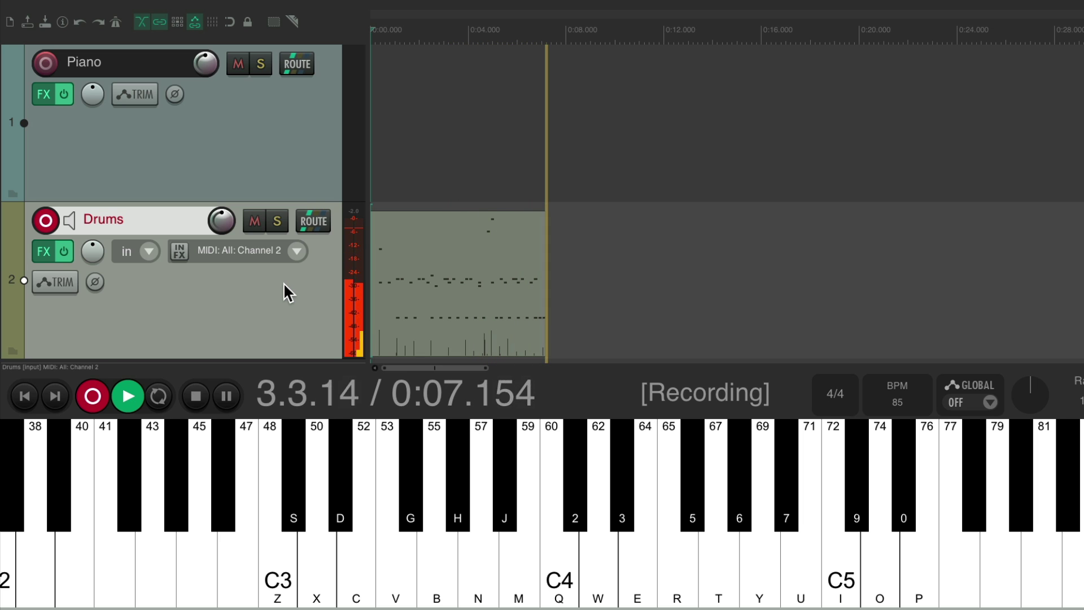
key("z")
key("z")
key("z")
key("x")
key("z")
key("t")
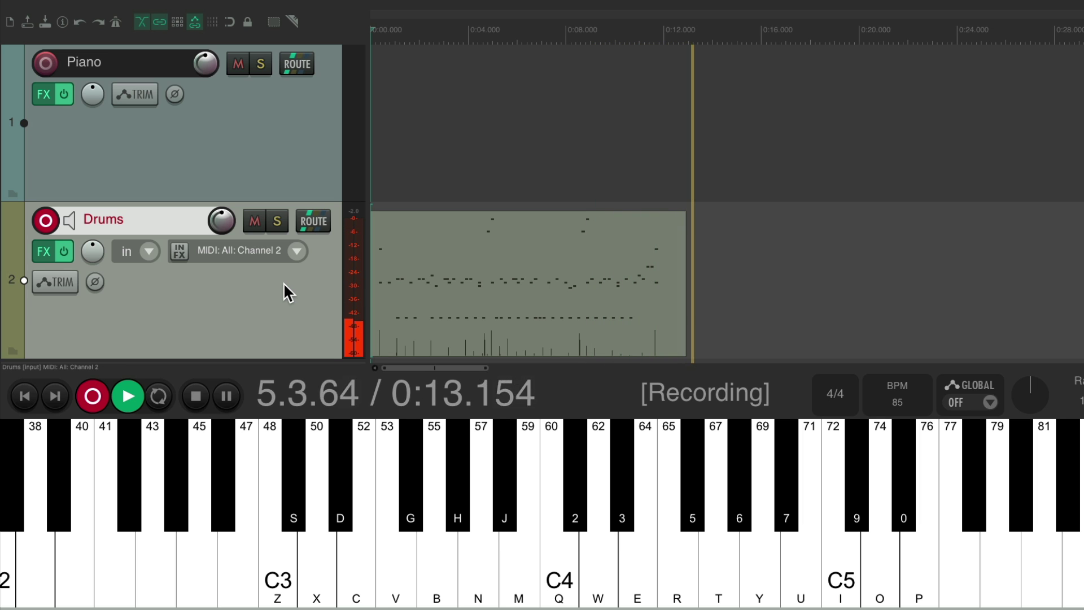
key("space")
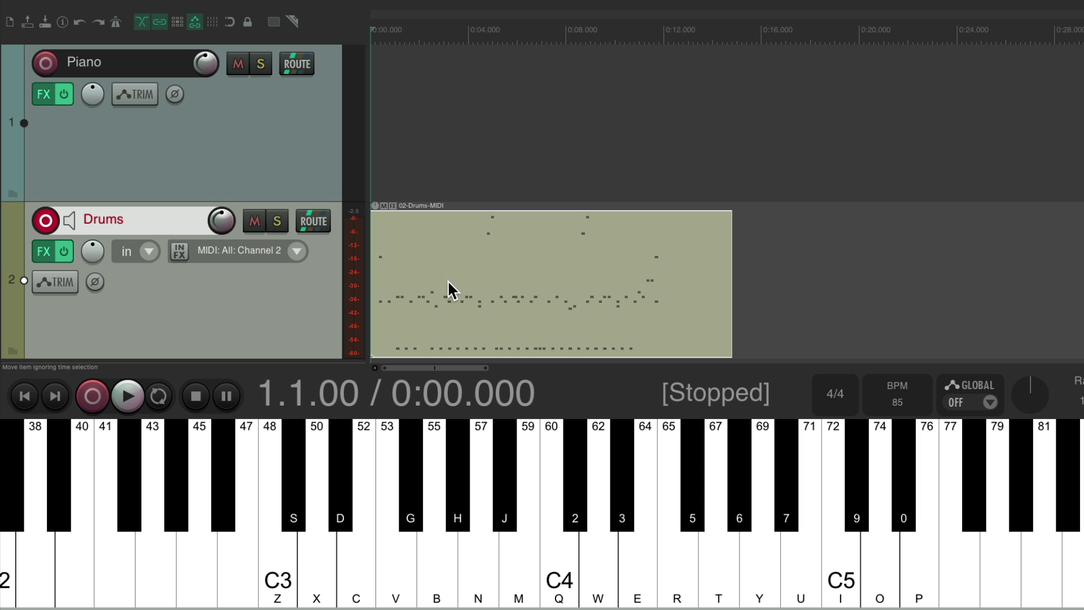
Open the 02-Drums-MIDI item in the MIDI editor and scroll through its drum notes.
double_click(445, 249)
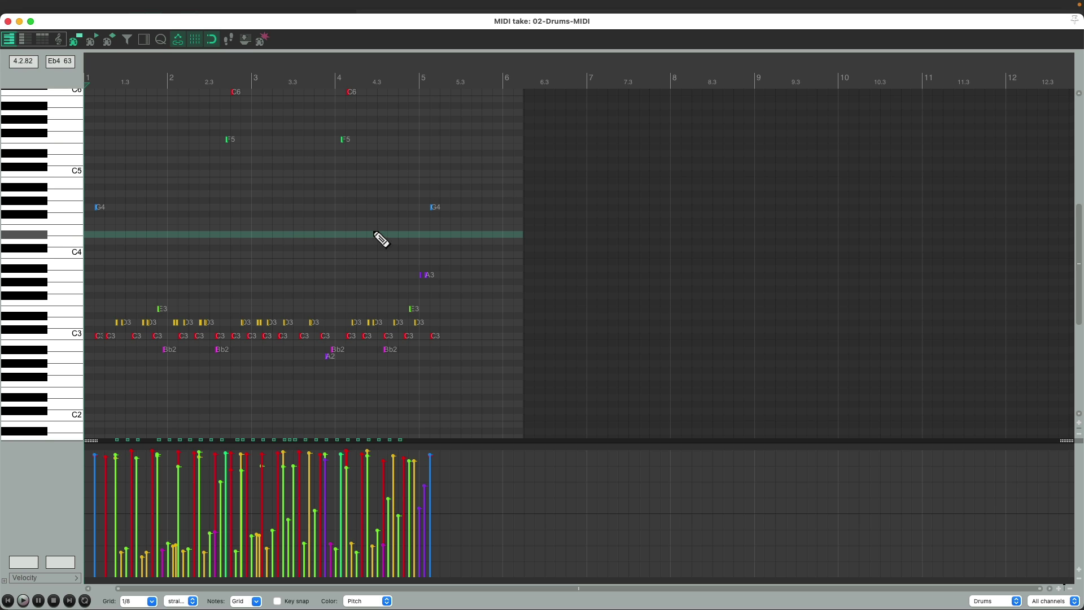
scroll(381, 240, "down", 5)
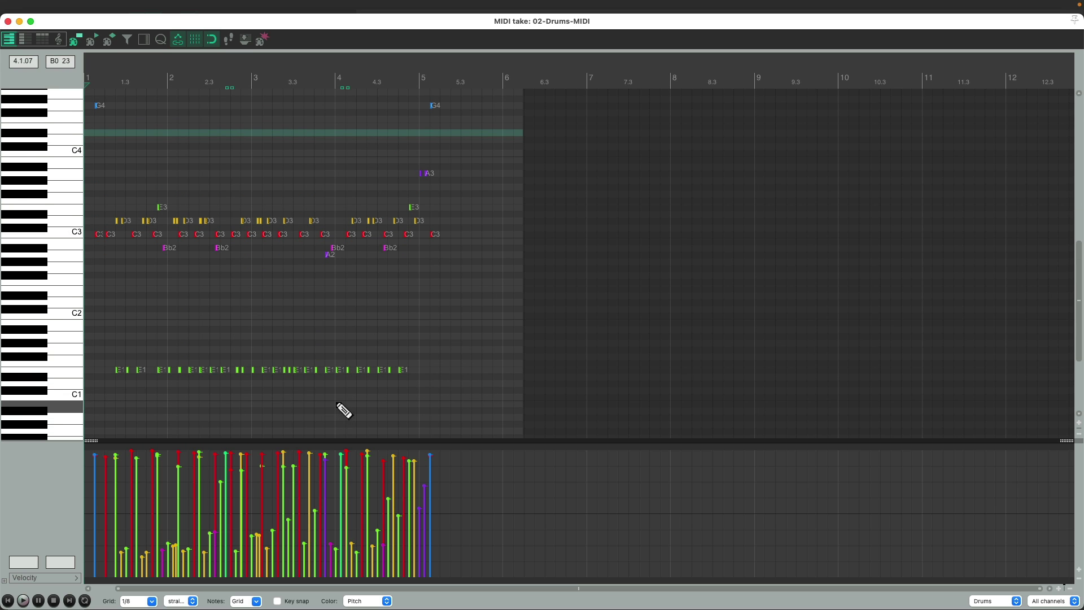
scroll(370, 327, "up", 1)
scroll(374, 323, "up", 3)
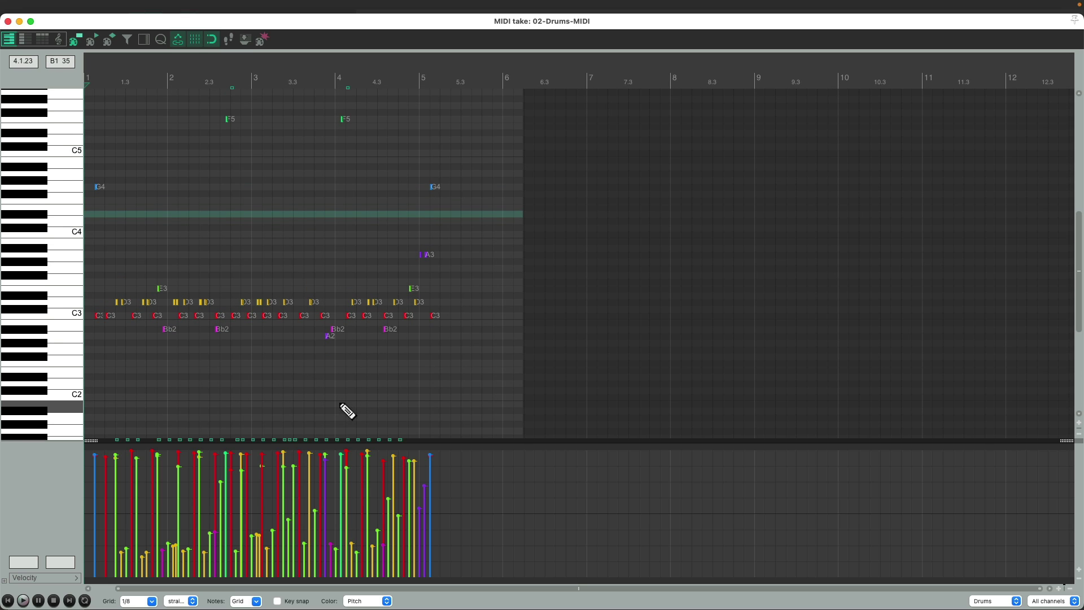
Fit all drum notes to the view with the zoom-to-content button, then zoom with the wheel.
left_click(263, 40)
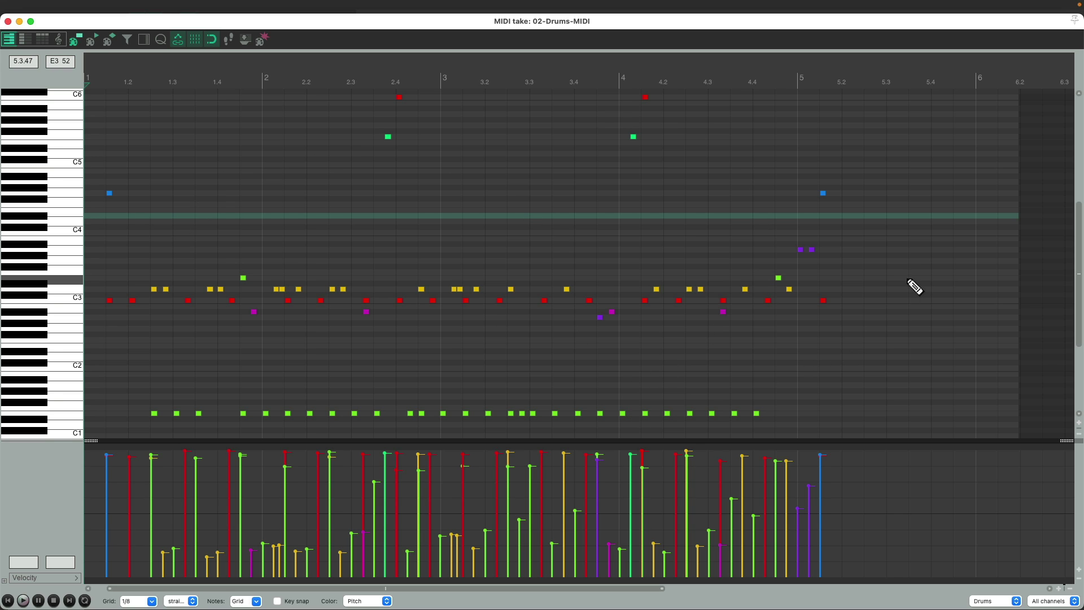
scroll(486, 226, "down", 4)
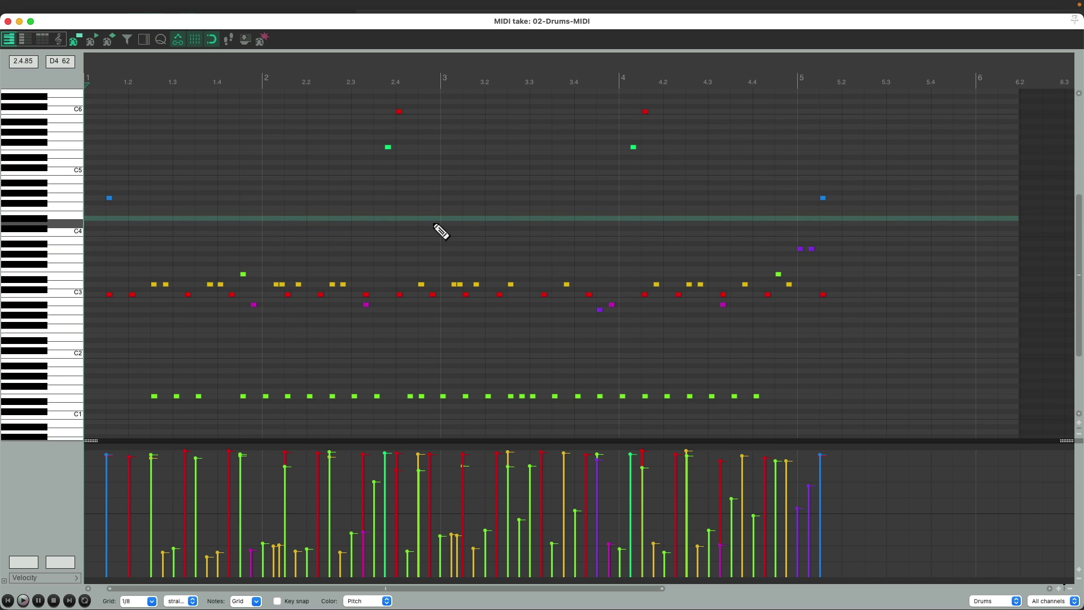
scroll(438, 228, "up", 5)
scroll(440, 230, "up", 3)
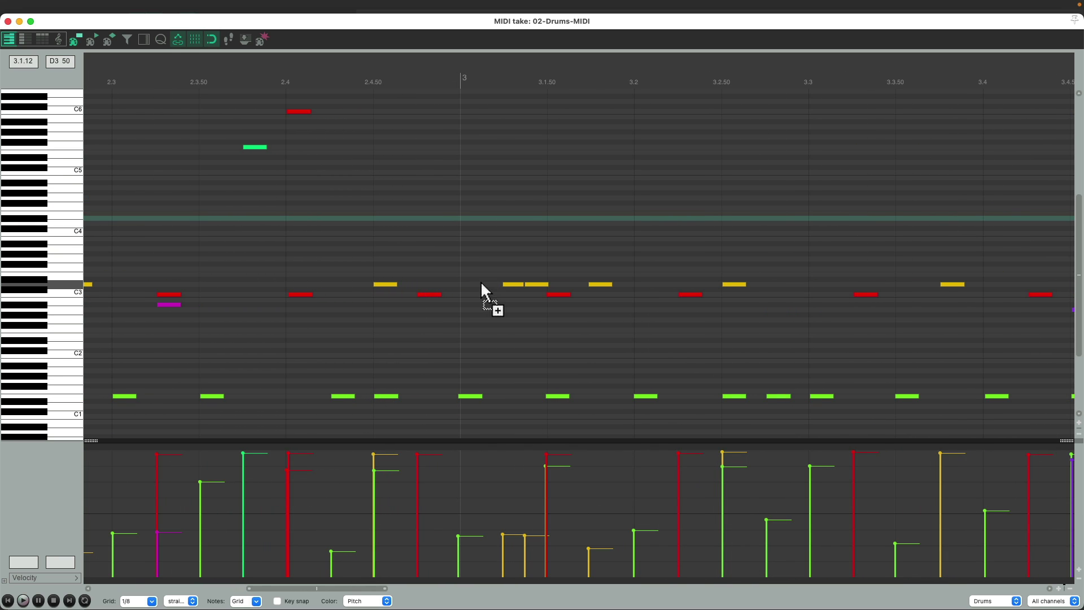
scroll(480, 280, "down", 2)
scroll(480, 280, "up", 5)
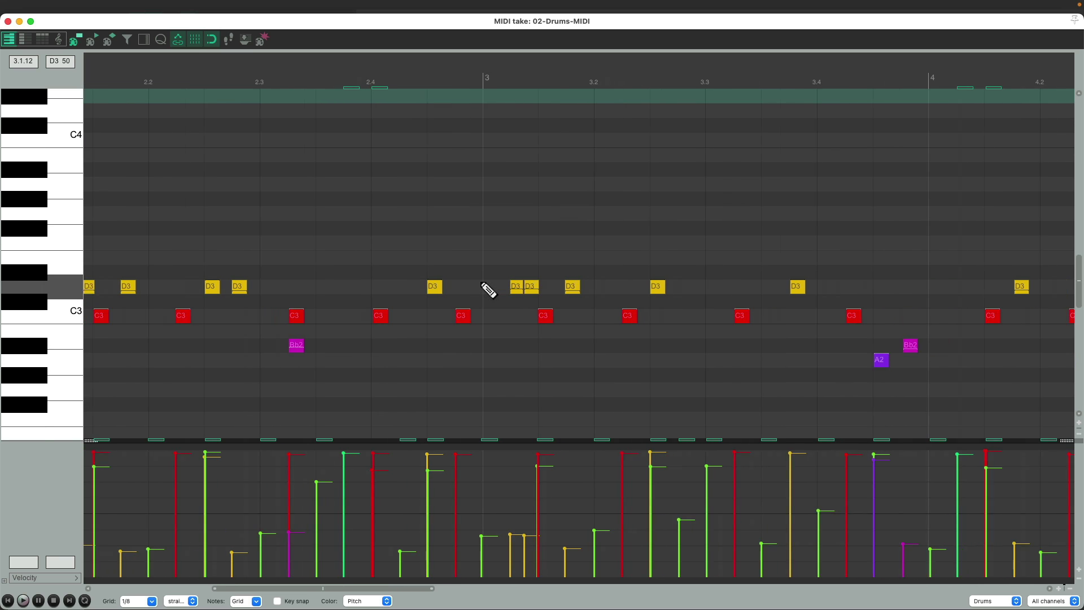
scroll(483, 284, "down", 1)
scroll(483, 284, "up", 2)
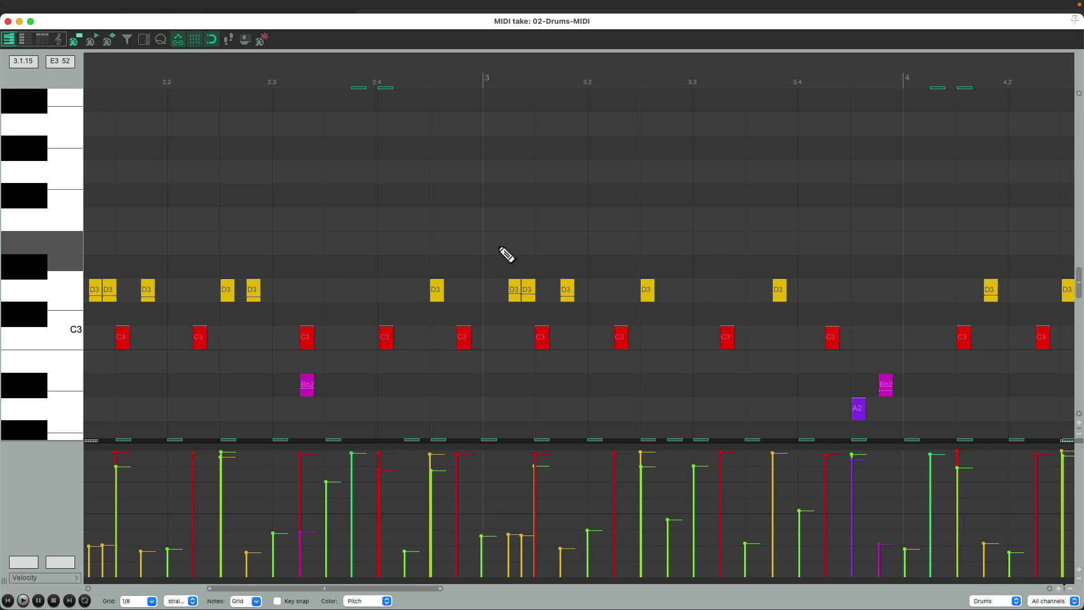
Refit the drum notes, then zoom in to a close-up of bar 3's C3, D3 and A2 hits.
left_click(261, 40)
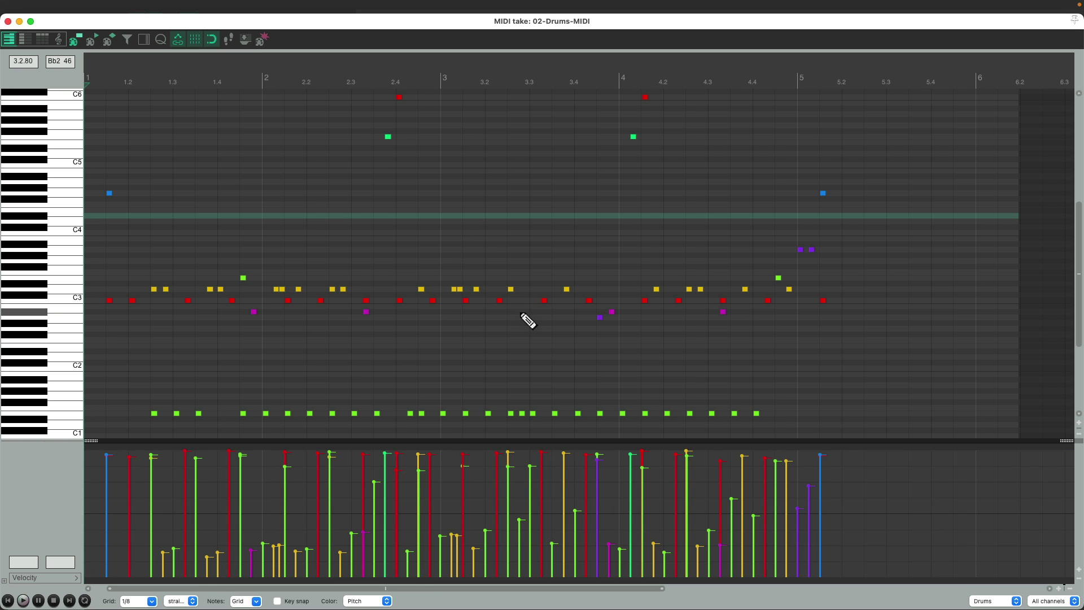
scroll(525, 321, "up", 4)
scroll(520, 314, "up", 5)
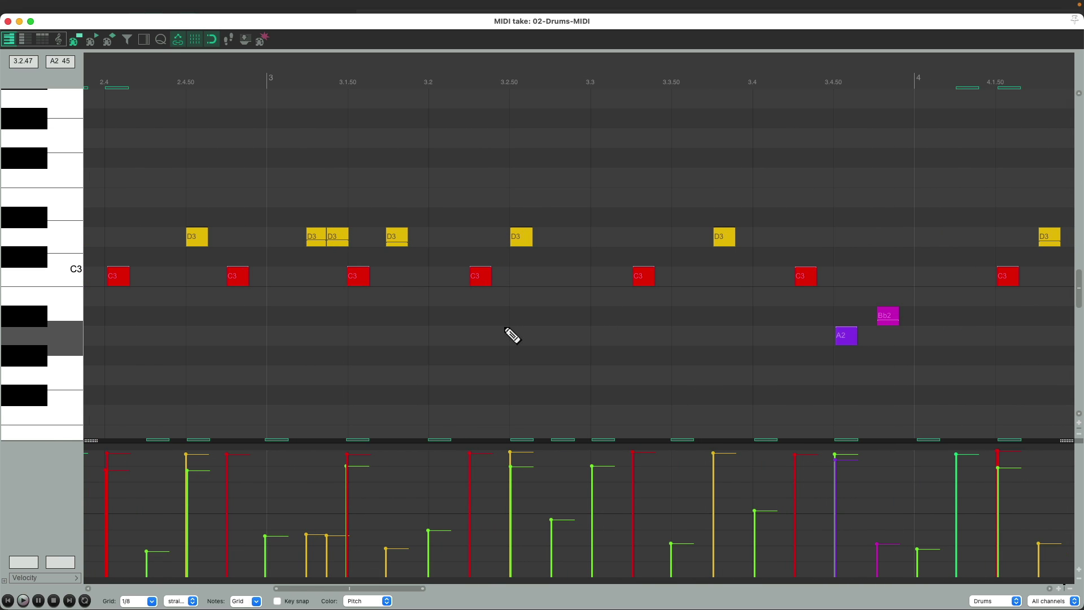
Close and reopen the 02-Drums-MIDI take's MIDI editor, then zoom out.
left_click(12, 22)
double_click(423, 261)
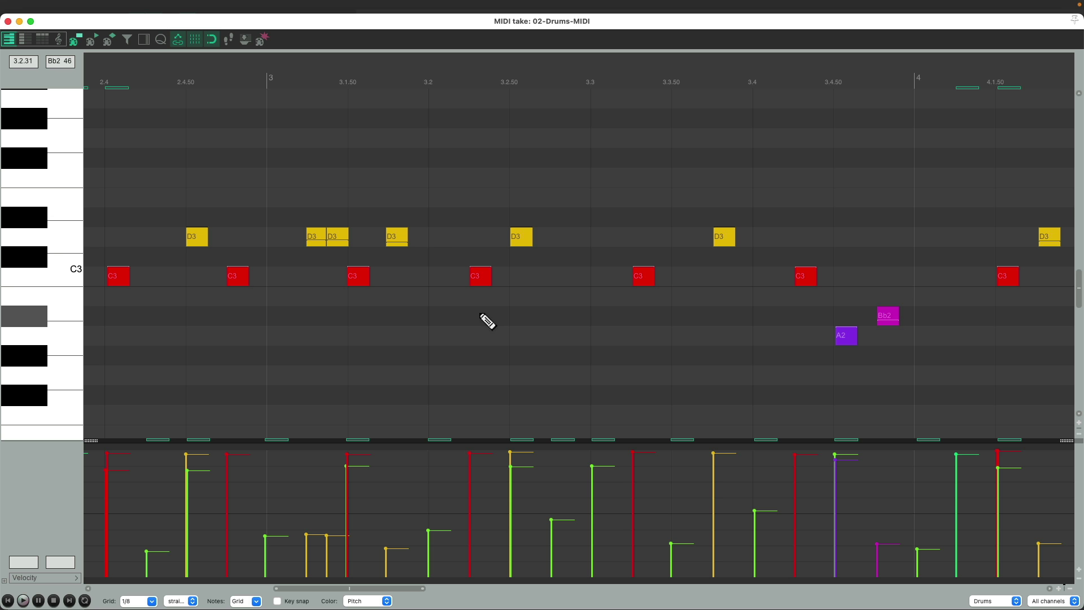
scroll(487, 321, "down", 5)
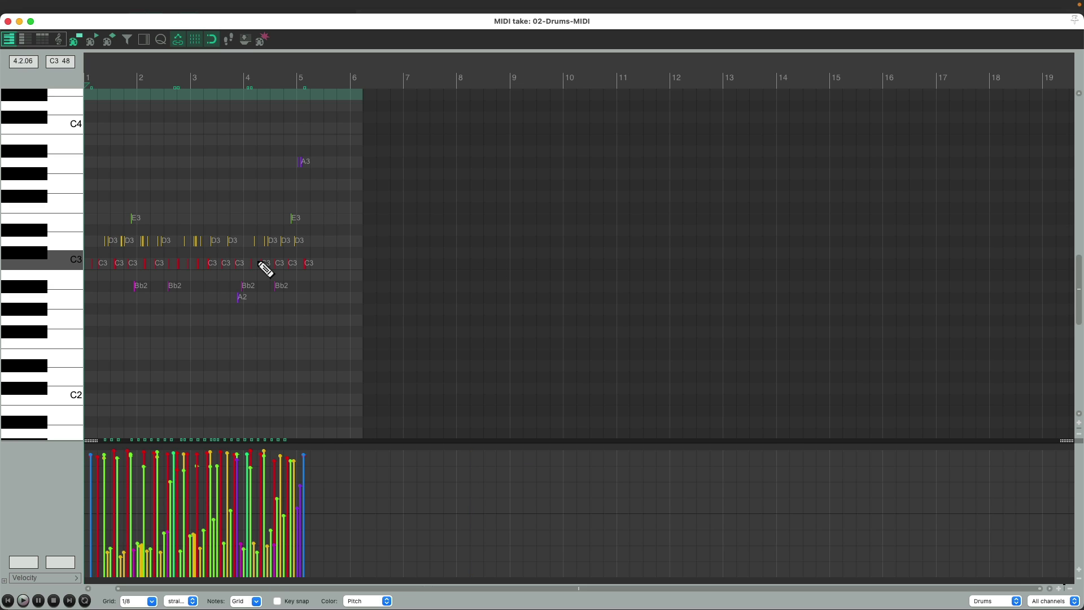
Use View: Zoom to content, zoom in, then refit notes spanning bars 1-6 and C1-C6.
left_click(263, 42)
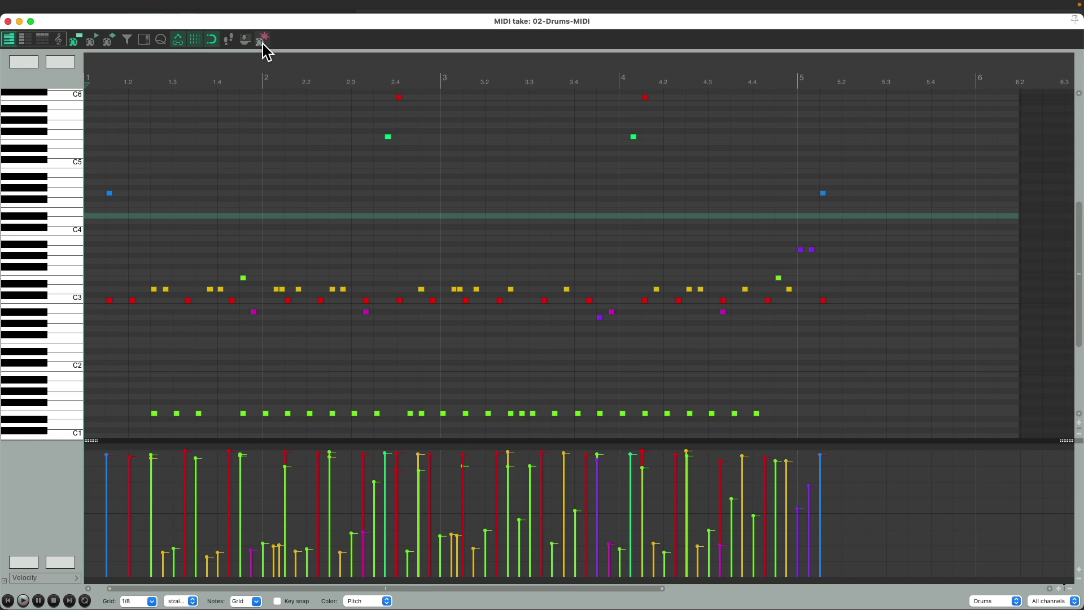
scroll(503, 317, "up", 4)
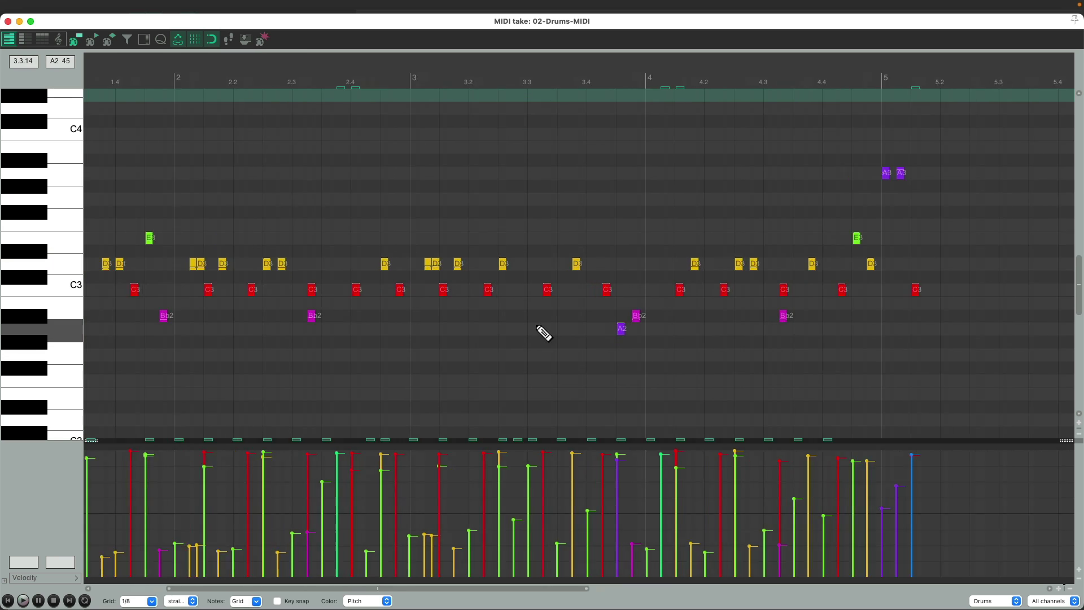
scroll(542, 331, "up", 5)
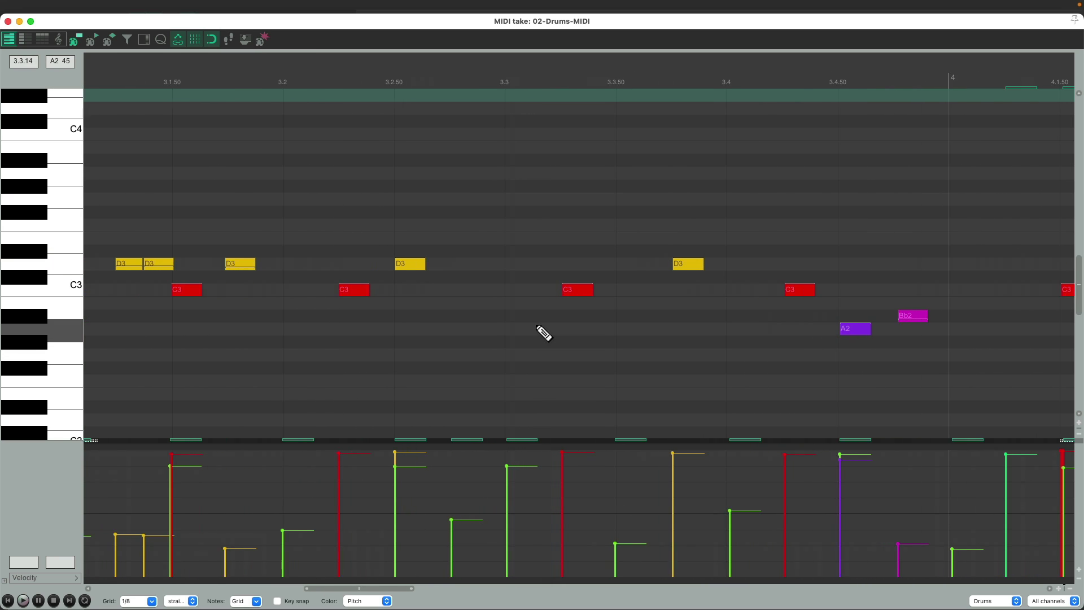
left_click(262, 44)
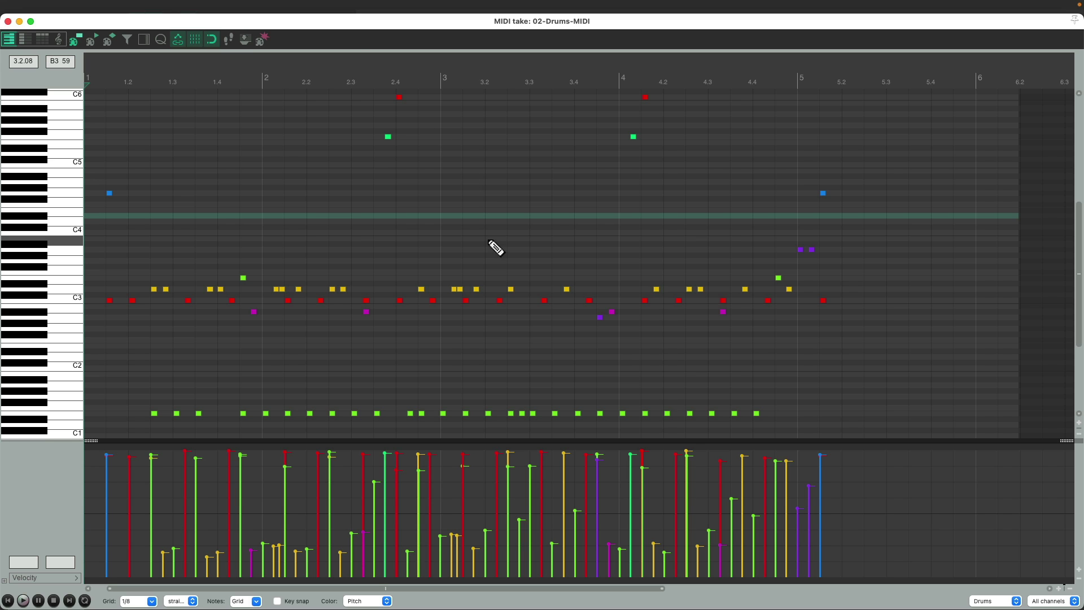